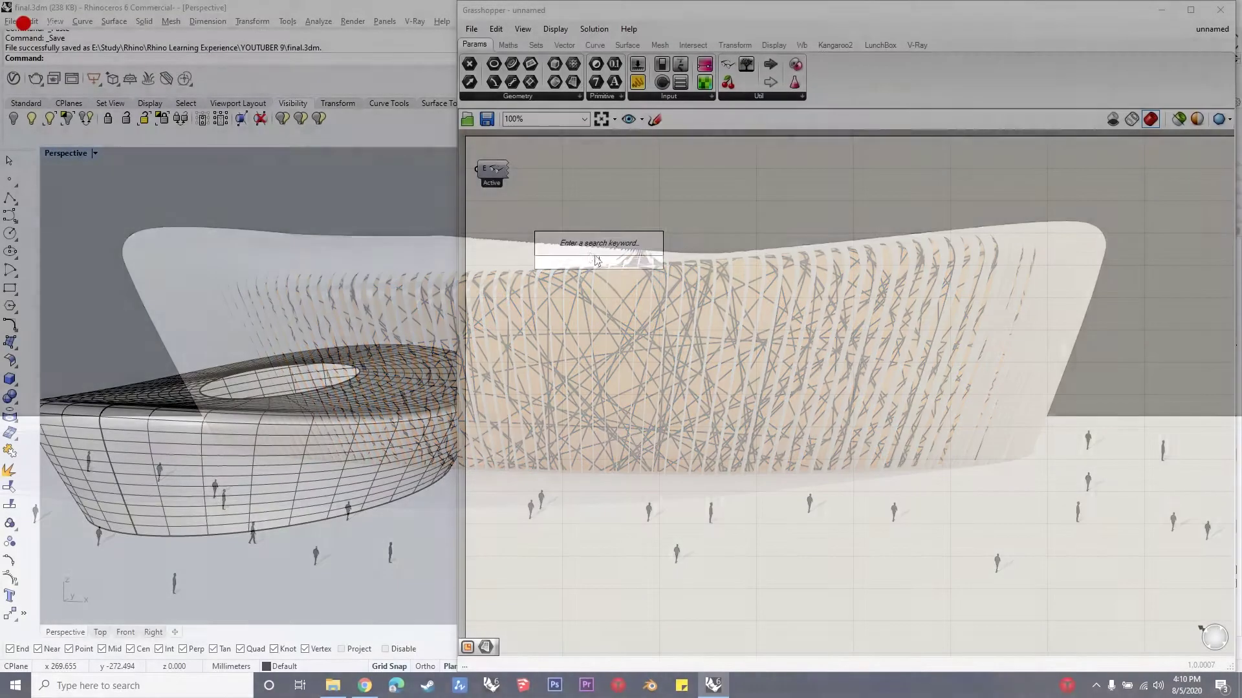
- Place a Surface parameter set to the stadium surface, then hide the stadium in Rhino
{"action": "key", "text": "Return"}
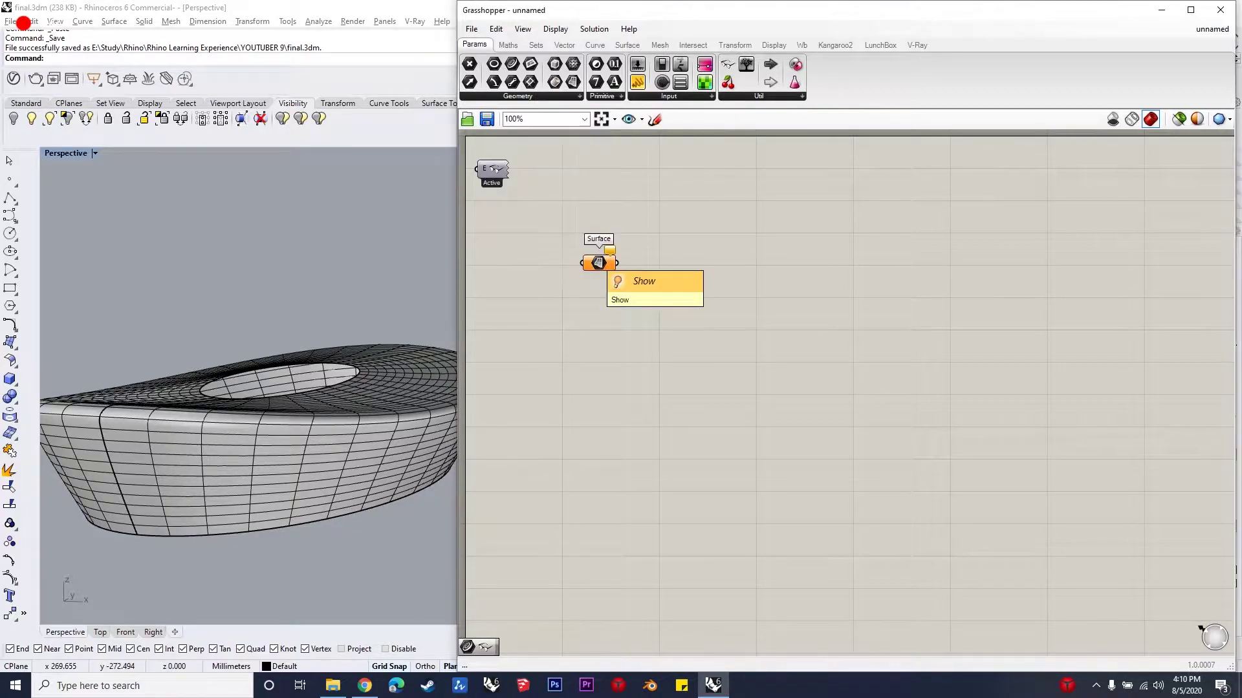
{"action": "left_click_drag", "start_coordinate": [611, 271], "coordinate": [628, 365]}
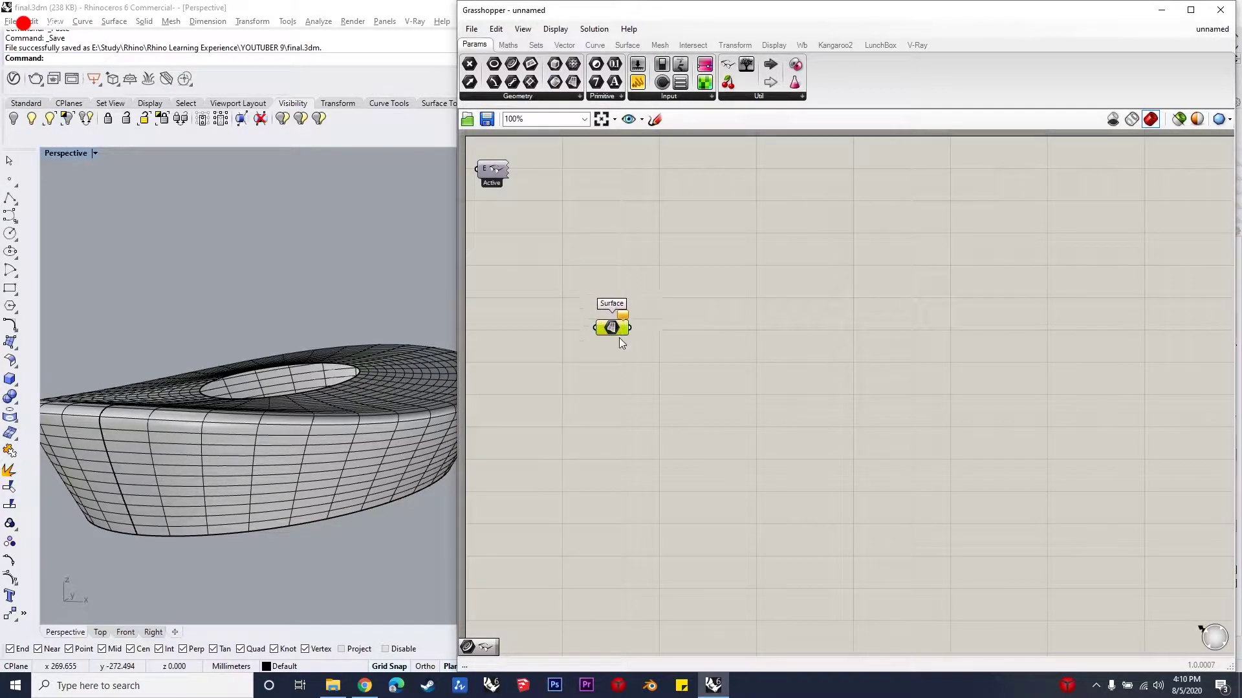
{"action": "right_click", "coordinate": [627, 365]}
{"action": "left_click", "coordinate": [673, 539]}
{"action": "left_click", "coordinate": [370, 445]}
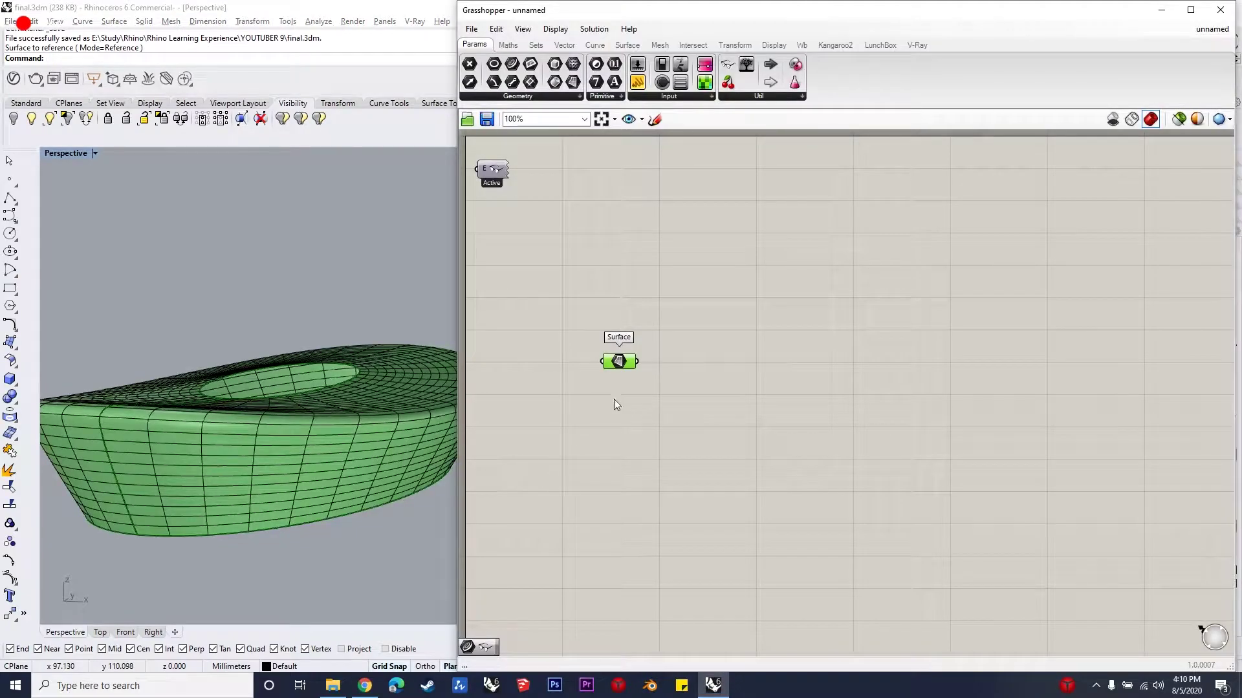
{"action": "left_click", "coordinate": [14, 118]}
{"action": "left_click", "coordinate": [697, 362]}
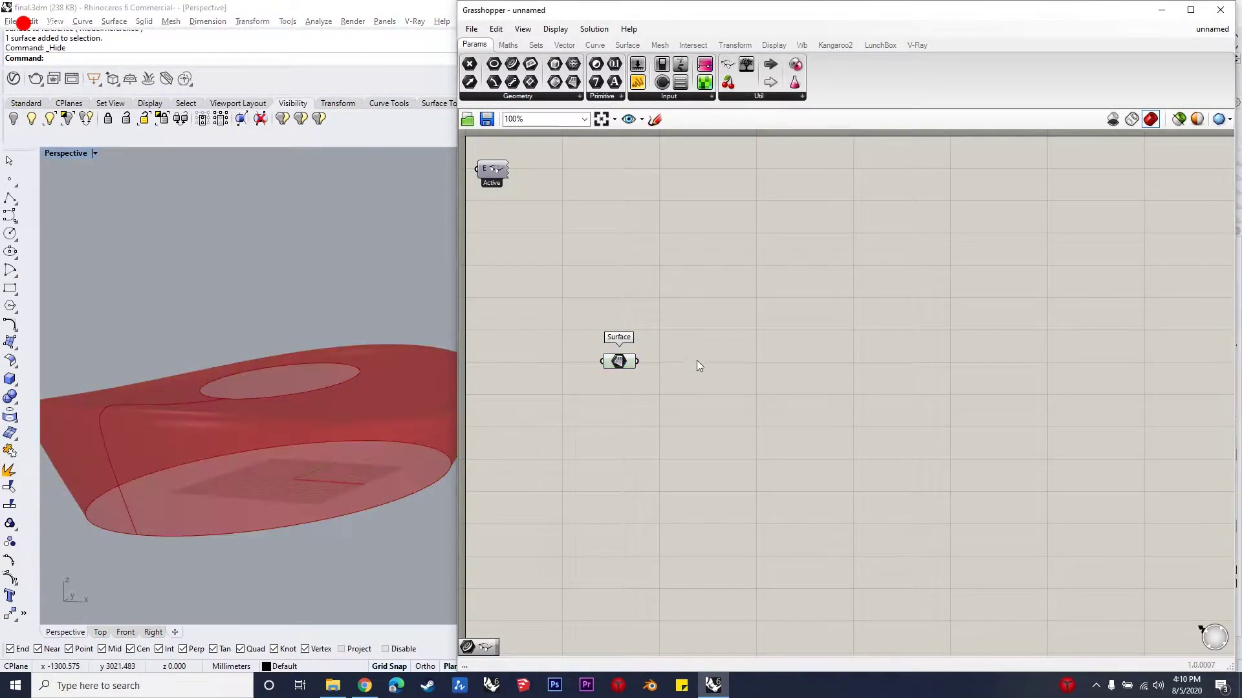
- Add a Sphere component with its radius driven by a 240 number slider
{"action": "double_click", "coordinate": [628, 291]}
{"action": "type", "text": "sphere"}
{"action": "key", "text": "Return"}
{"action": "left_click_drag", "start_coordinate": [628, 295], "coordinate": [625, 302]}
{"action": "double_click", "coordinate": [505, 313]}
{"action": "type", "text": "slider"}
{"action": "key", "text": "Return"}
{"action": "left_click_drag", "start_coordinate": [559, 312], "coordinate": [602, 303]}
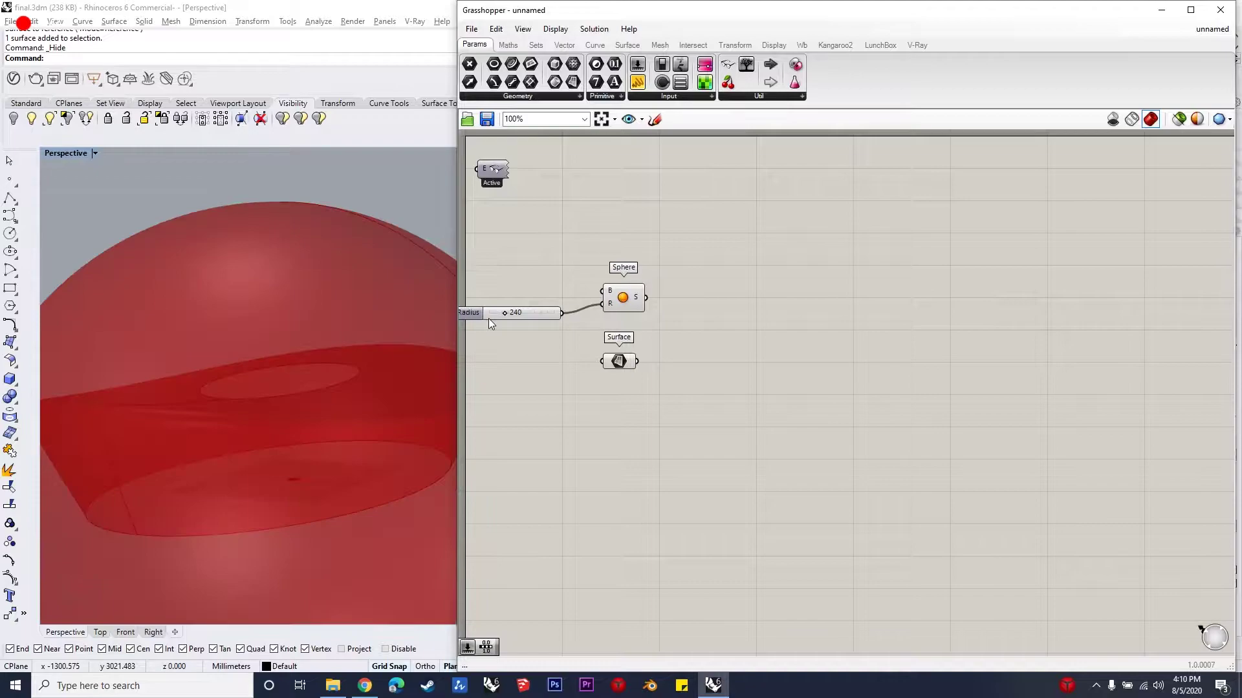
{"action": "left_click_drag", "start_coordinate": [487, 318], "coordinate": [510, 306]}
{"action": "left_click", "coordinate": [711, 306]}
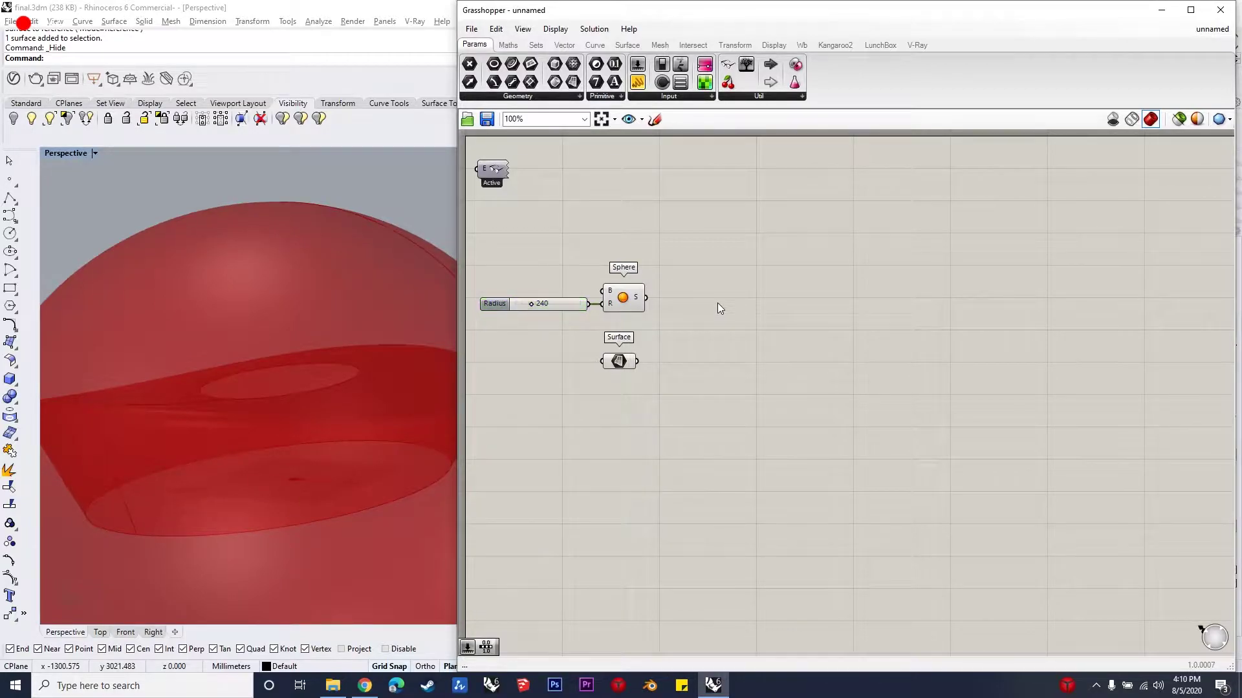
- Scatter random points inside the sphere with Populate 3D, using the slider for the count
{"action": "double_click", "coordinate": [718, 304]}
{"action": "type", "text": "populate 3d"}
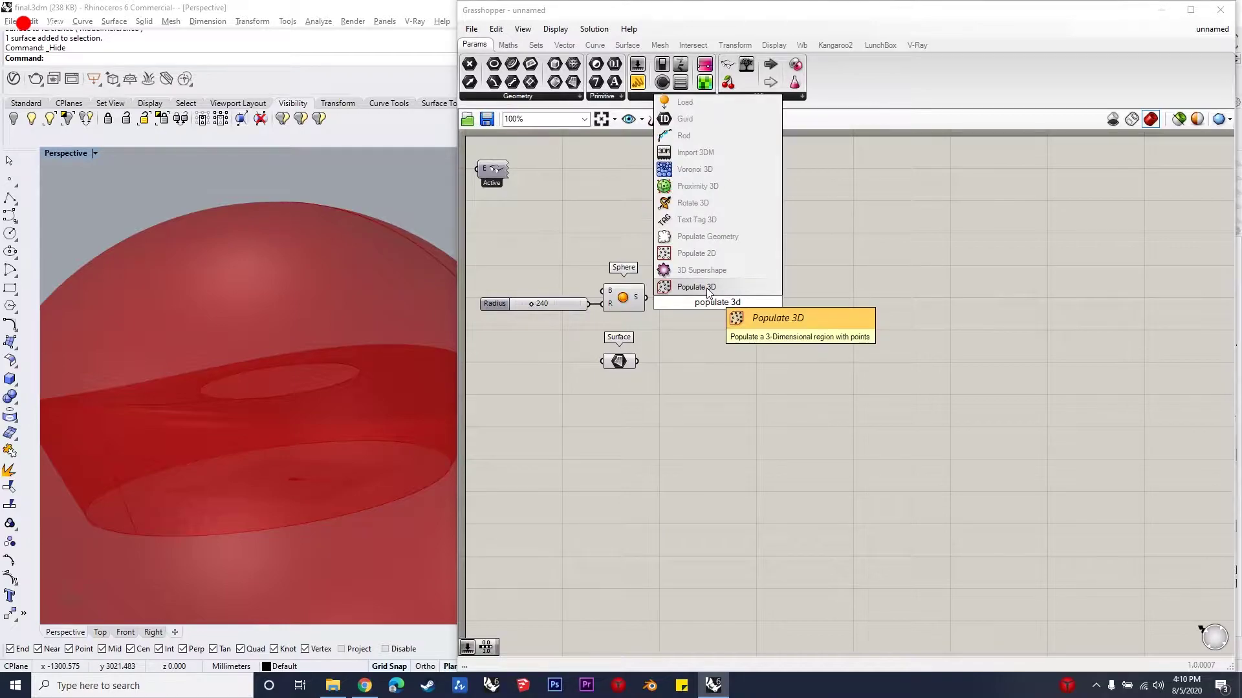
{"action": "left_click", "coordinate": [711, 287]}
{"action": "mouse_move", "coordinate": [645, 298]}
{"action": "left_mouse_down"}
{"action": "mouse_move", "coordinate": [698, 284]}
{"action": "mouse_move", "coordinate": [753, 322]}
{"action": "left_mouse_up"}
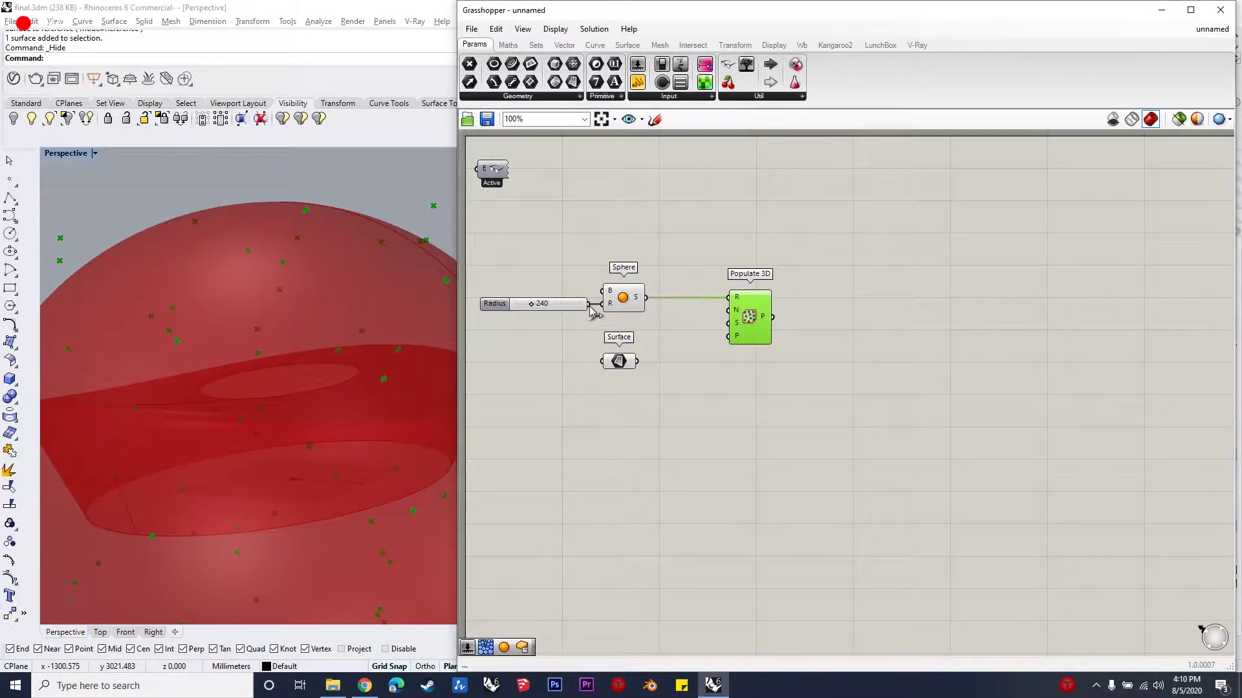
{"action": "left_click_drag", "start_coordinate": [590, 304], "coordinate": [728, 311]}
- Add a Construct Point and arrange it above Populate 3D beside the Sphere
{"action": "double_click", "coordinate": [750, 251]}
{"action": "type", "text": "construct point"}
{"action": "key", "text": "Return"}
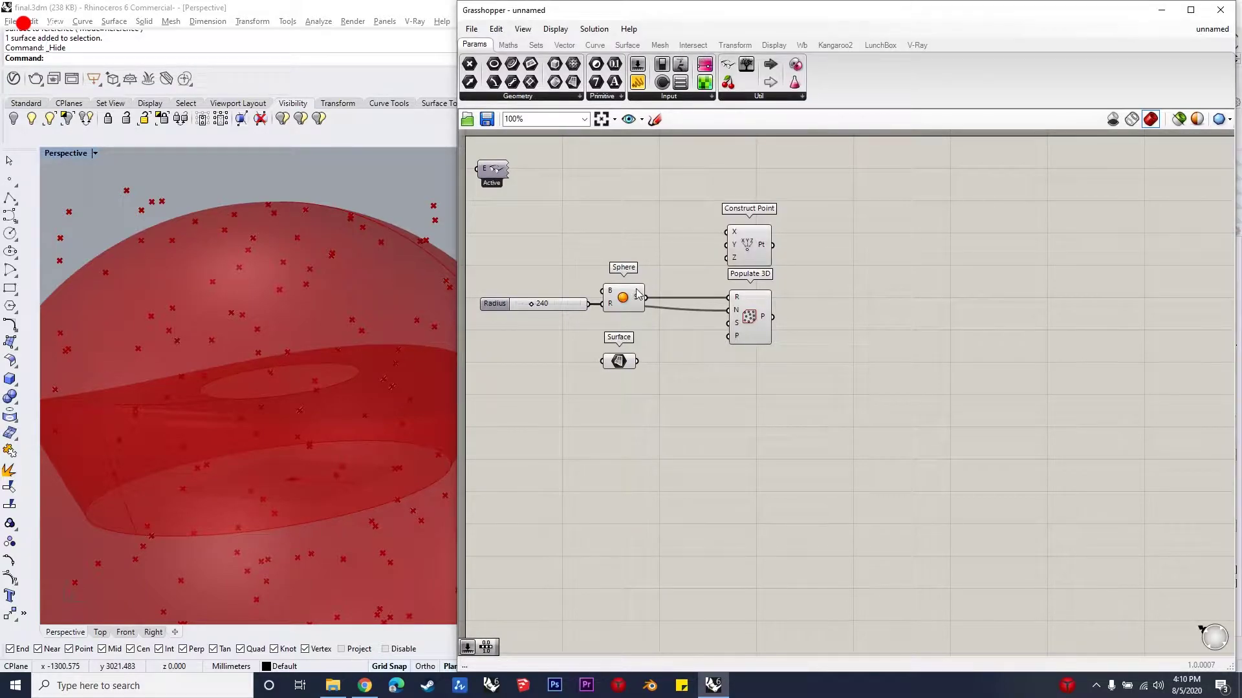
{"action": "left_click_drag", "start_coordinate": [637, 294], "coordinate": [640, 272]}
{"action": "left_click_drag", "start_coordinate": [744, 247], "coordinate": [744, 223]}
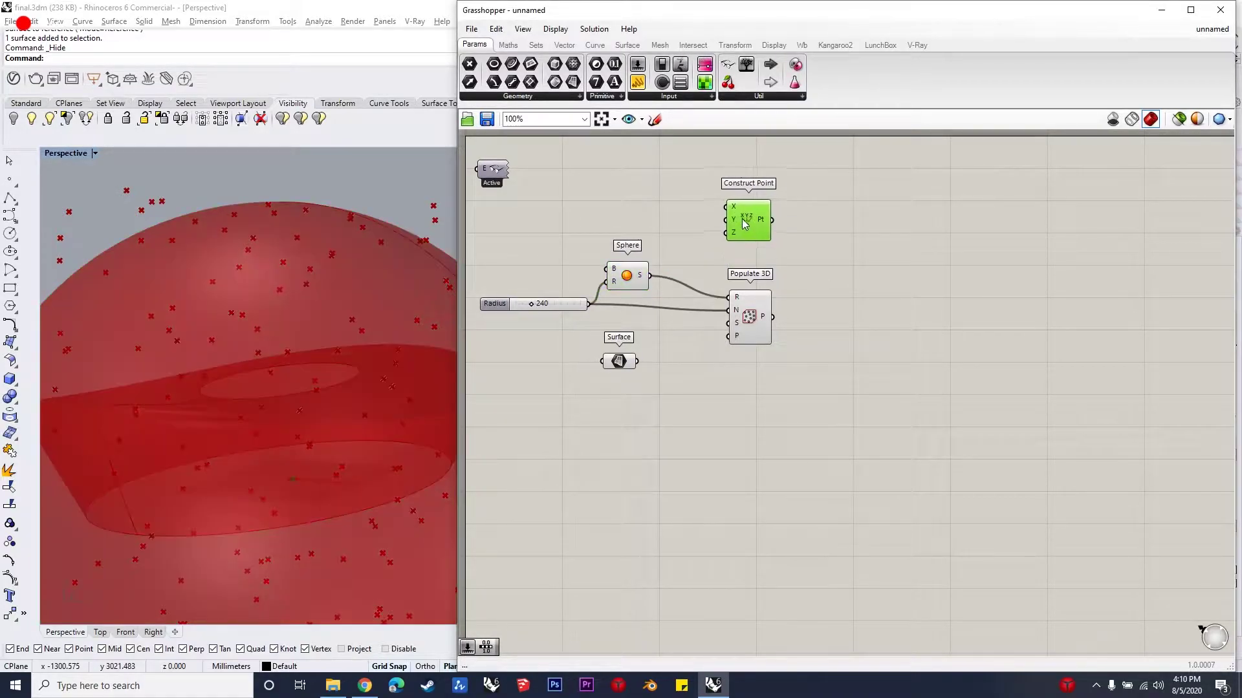
{"action": "left_click_drag", "start_coordinate": [750, 319], "coordinate": [708, 313]}
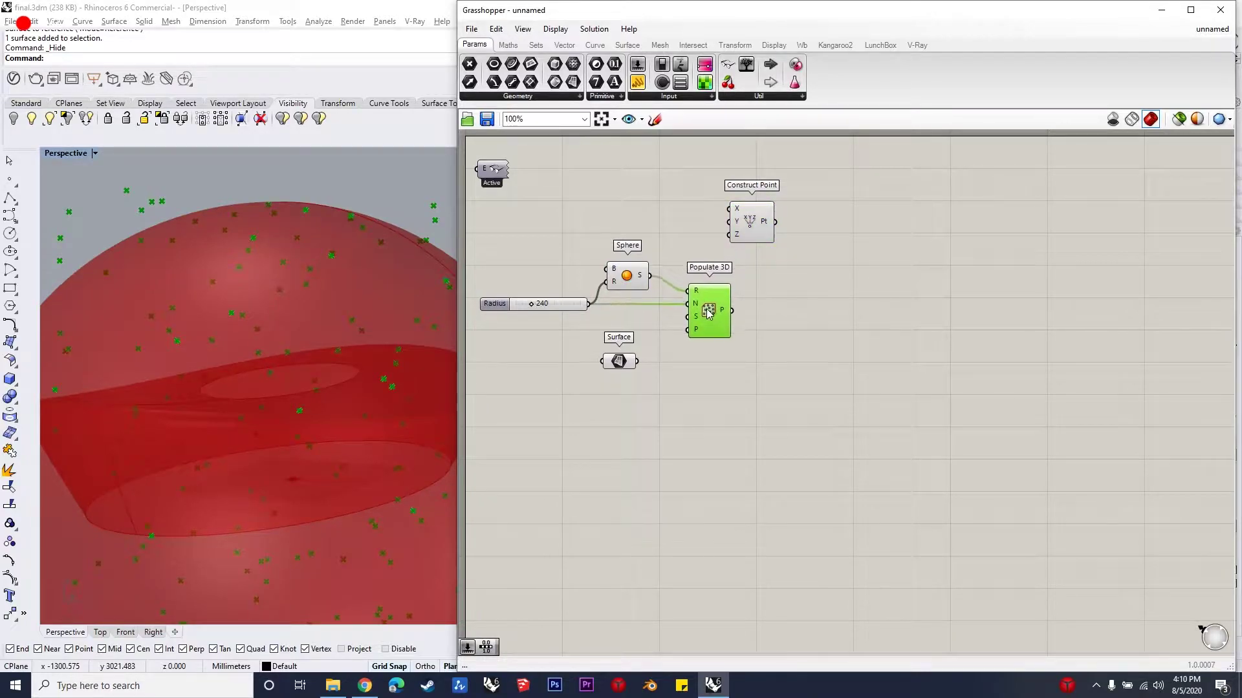
{"action": "left_click_drag", "start_coordinate": [763, 219], "coordinate": [722, 237]}
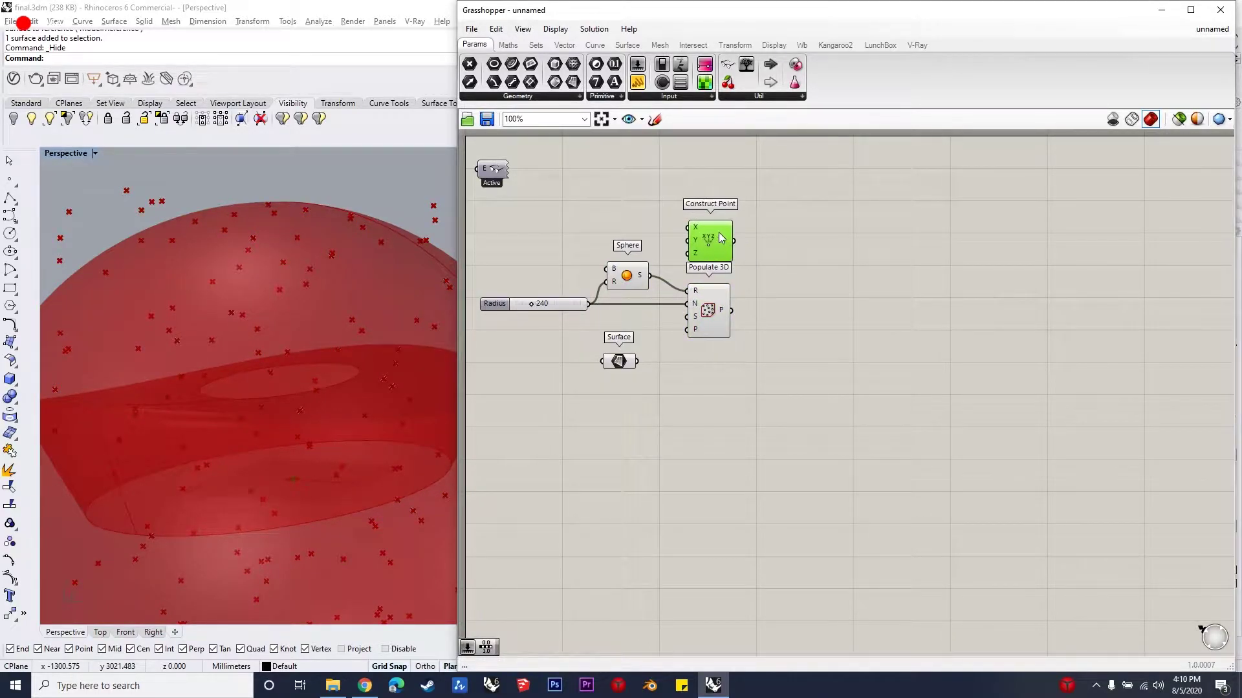
{"action": "left_click", "coordinate": [801, 295]}
- Create vectors from the constructed point to each random point with Vector 2Pt
{"action": "double_click", "coordinate": [800, 291]}
{"action": "type", "text": "vecotr2pt"}
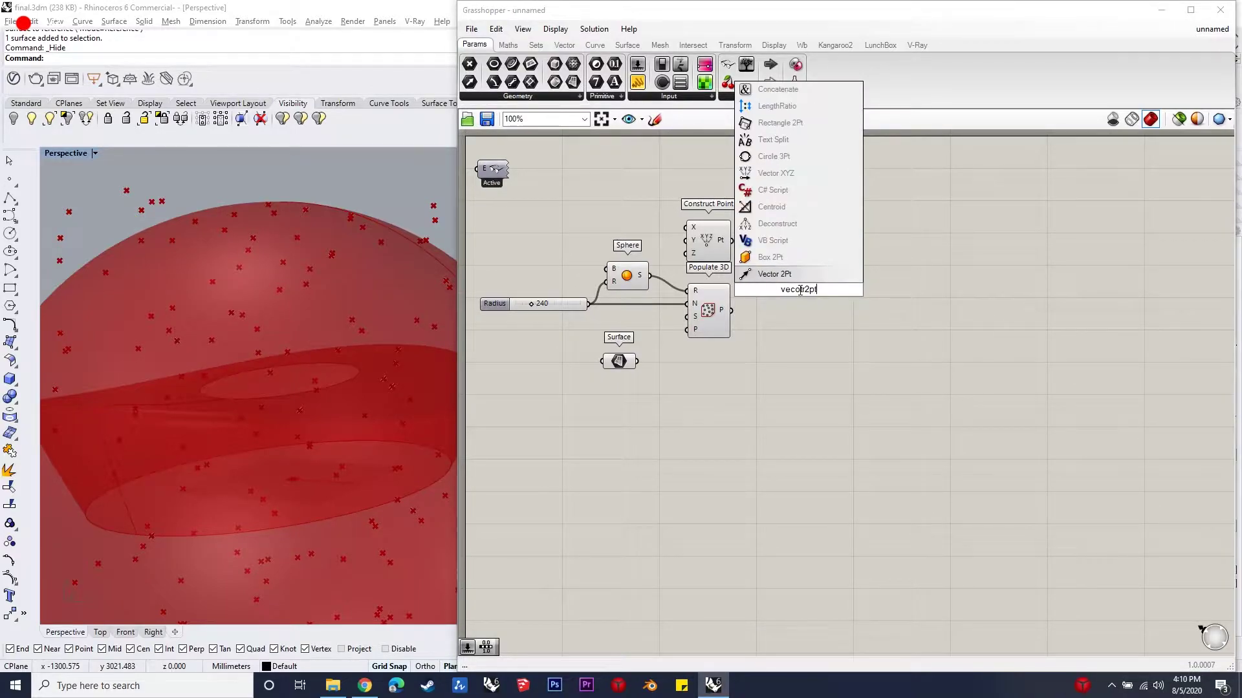
{"action": "key", "text": "Return"}
{"action": "left_click_drag", "start_coordinate": [800, 289], "coordinate": [799, 283]}
{"action": "left_click_drag", "start_coordinate": [732, 240], "coordinate": [772, 272]}
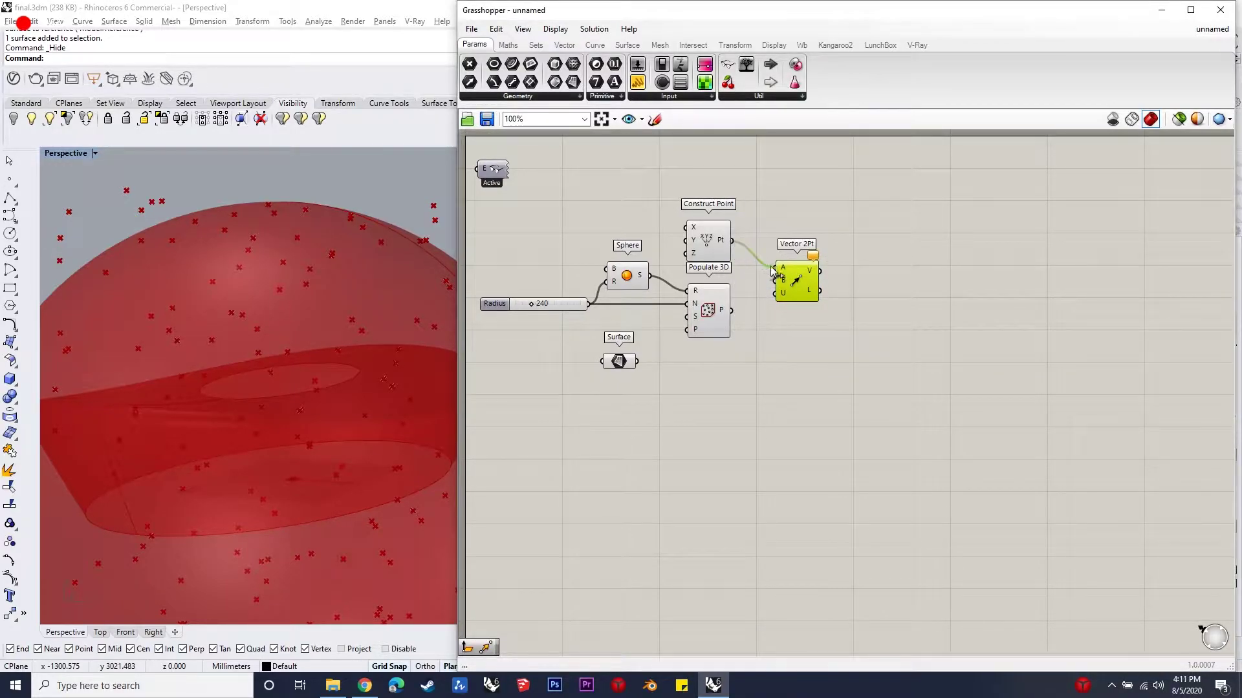
- Build planes at the origin point facing each vector with Plane Normal
{"action": "double_click", "coordinate": [881, 255]}
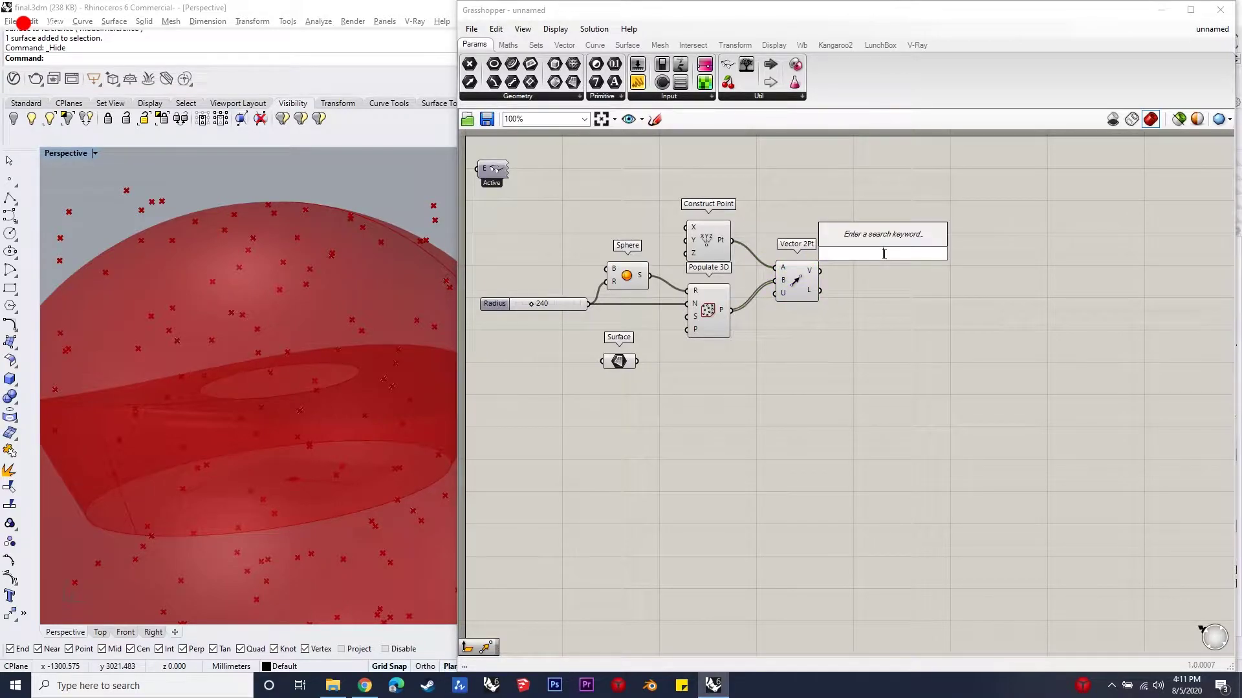
{"action": "type", "text": "plane normal"}
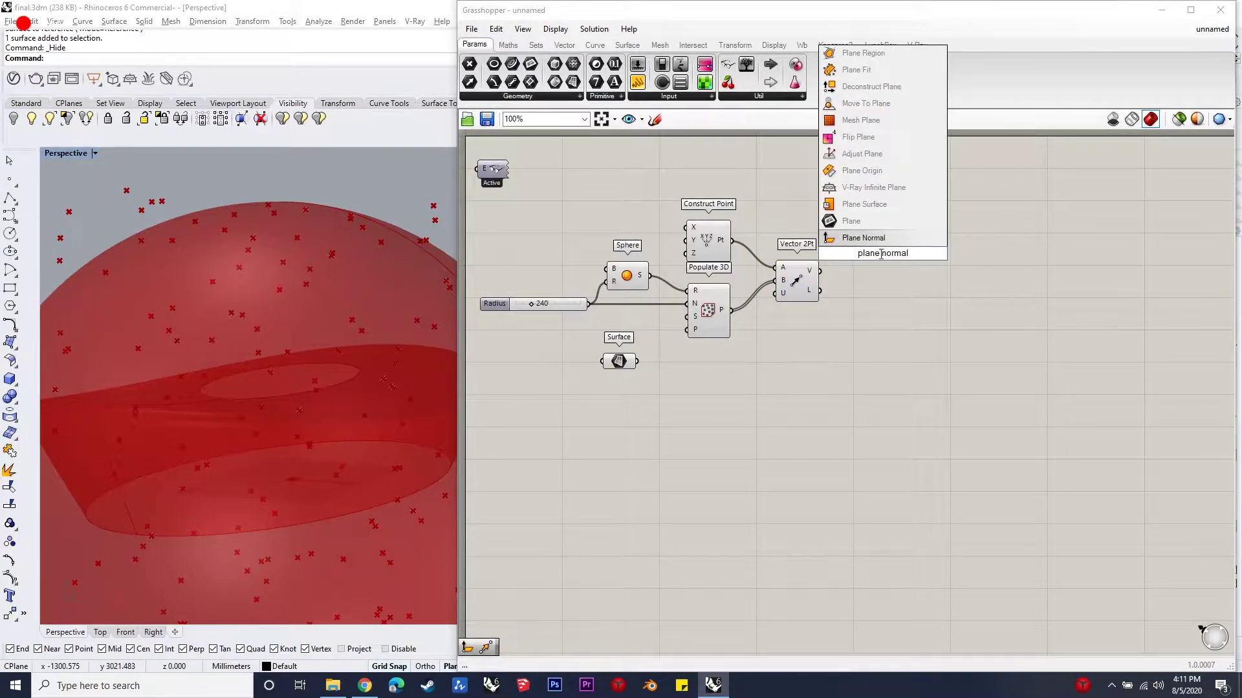
{"action": "key", "text": "Return"}
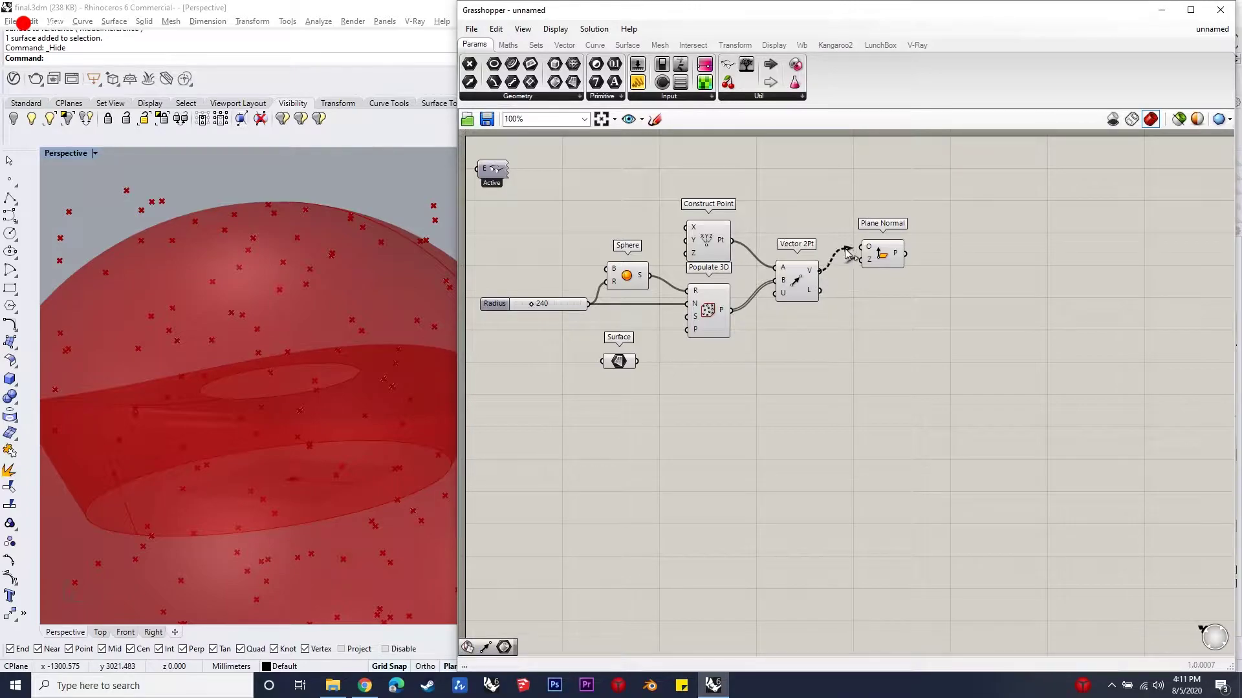
{"action": "mouse_move", "coordinate": [847, 252]}
{"action": "left_mouse_down"}
{"action": "mouse_move", "coordinate": [863, 260]}
{"action": "mouse_move", "coordinate": [732, 241]}
{"action": "left_mouse_up"}
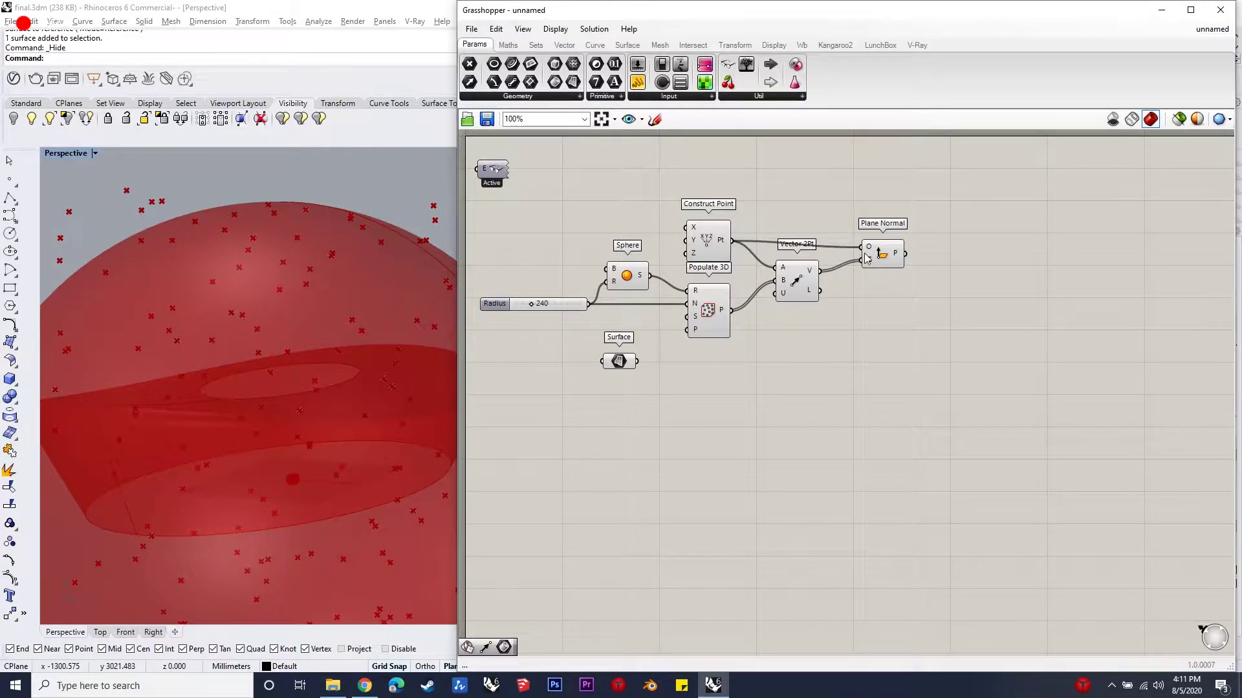
{"action": "left_click_drag", "start_coordinate": [884, 256], "coordinate": [881, 250]}
- Place a Brep | Plane component
{"action": "double_click", "coordinate": [985, 256]}
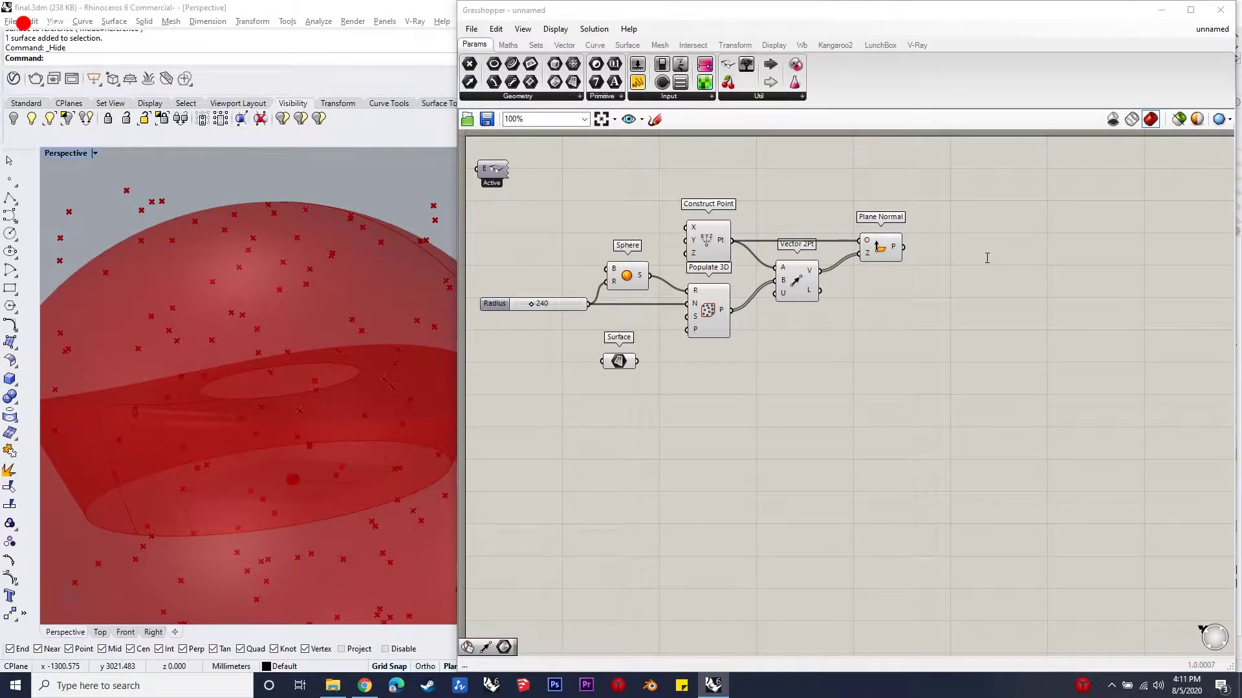
{"action": "type", "text": "brep plane"}
{"action": "left_click", "coordinate": [964, 224]}
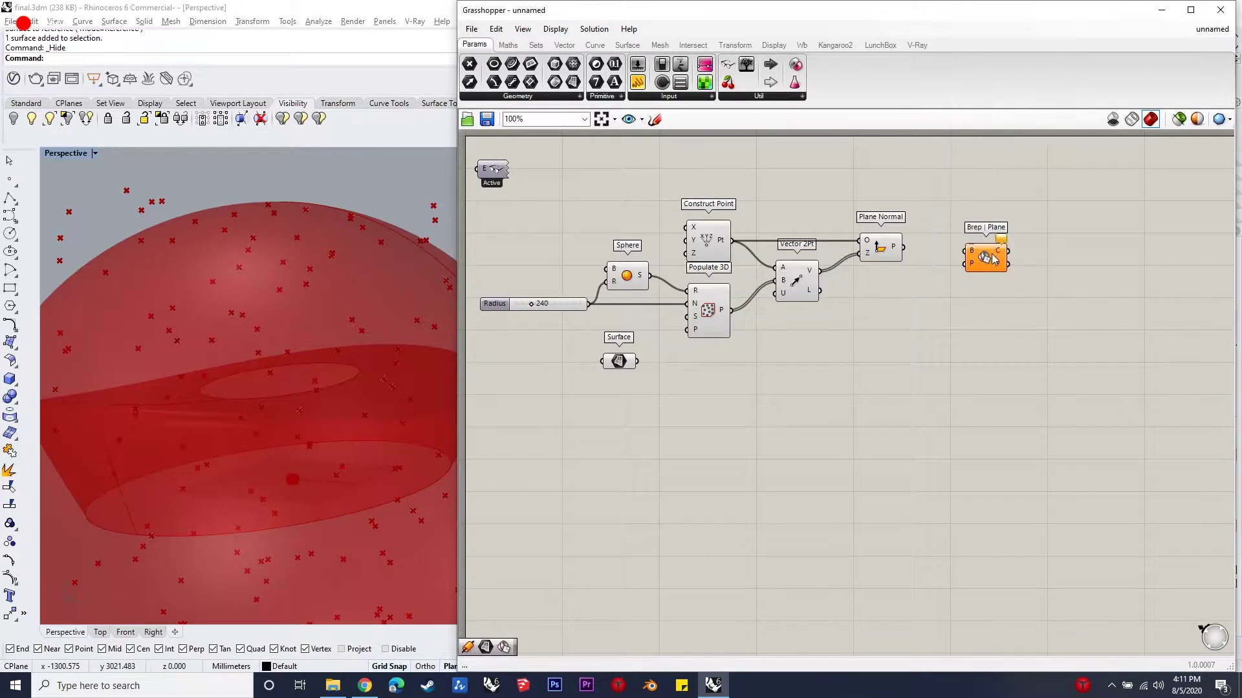
- Slice the stadium surface with the normal planes through Brep | Plane
{"action": "left_click_drag", "start_coordinate": [636, 360], "coordinate": [977, 317]}
{"action": "left_click_drag", "start_coordinate": [903, 246], "coordinate": [977, 330]}
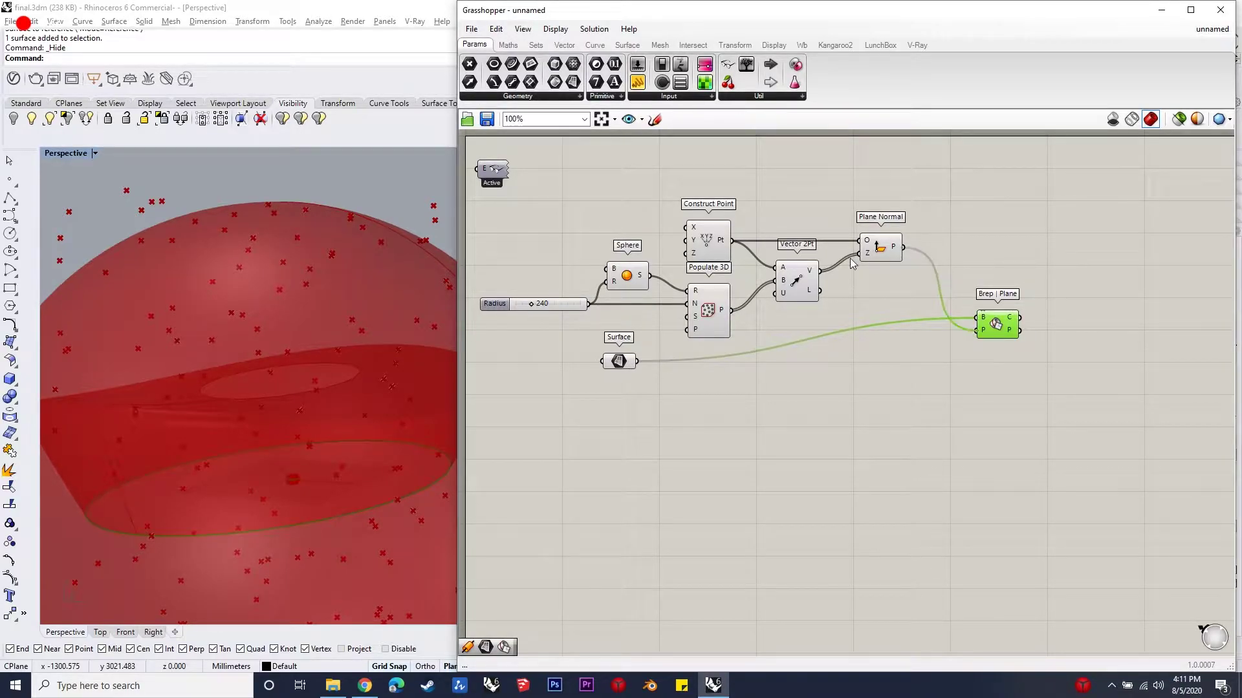
{"action": "mouse_move", "coordinate": [273, 469]}
{"action": "right_mouse_down"}
{"action": "mouse_move", "coordinate": [350, 480]}
{"action": "mouse_move", "coordinate": [383, 430]}
{"action": "mouse_move", "coordinate": [291, 446]}
{"action": "right_mouse_up"}
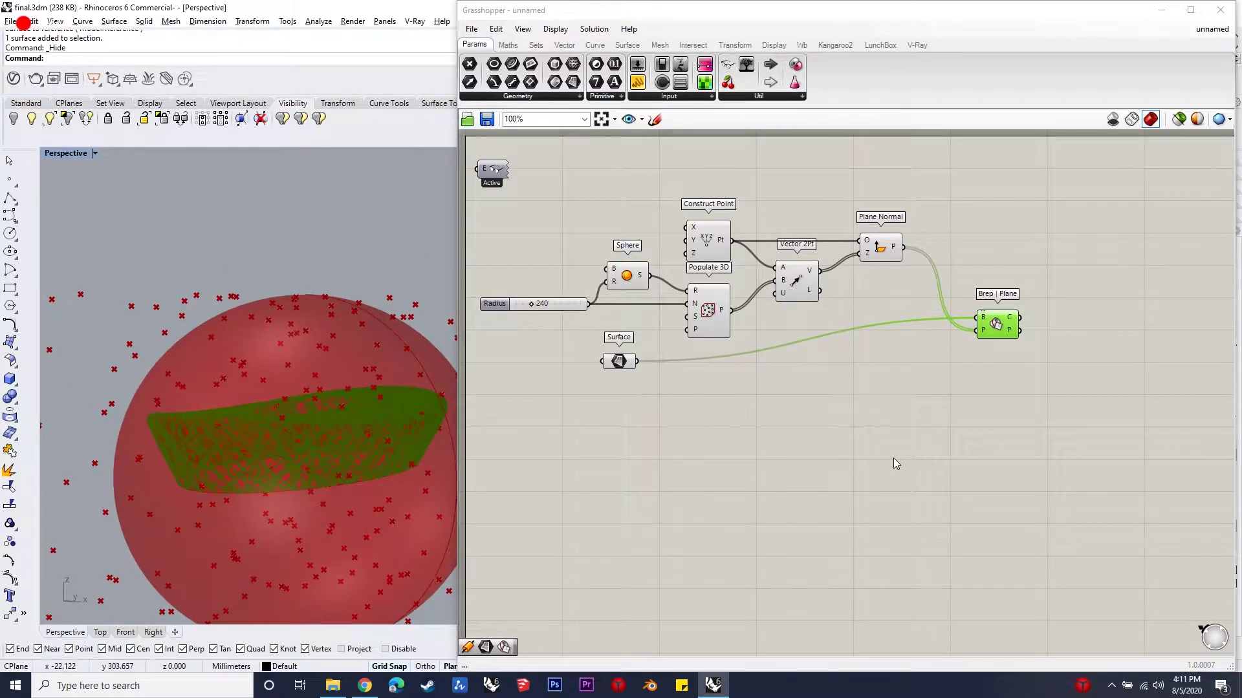
- Turn off preview of the sphere, points and other upstream components
{"action": "left_click_drag", "start_coordinate": [927, 446], "coordinate": [522, 237]}
{"action": "middle_click", "coordinate": [737, 234]}
{"action": "left_click", "coordinate": [744, 245]}
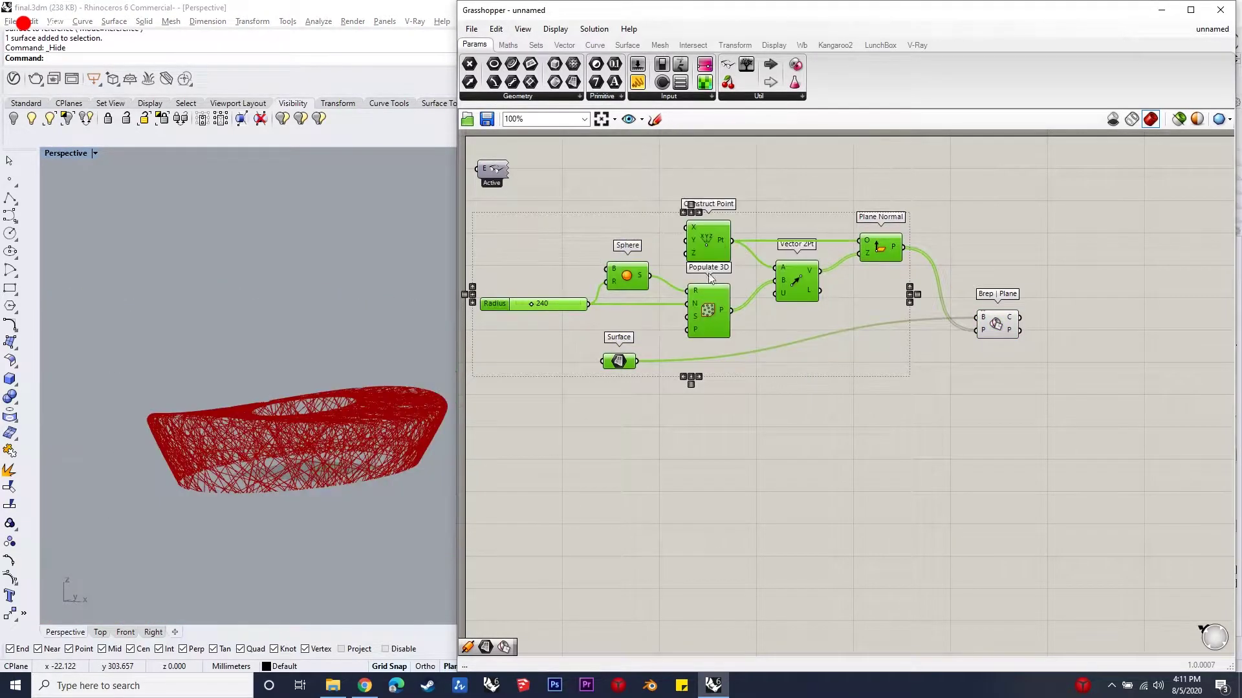
{"action": "scroll", "coordinate": [286, 414], "scroll_direction": "up", "scroll_amount": 5}
{"action": "scroll", "coordinate": [219, 441], "scroll_direction": "down", "scroll_amount": 5}
{"action": "scroll", "coordinate": [223, 453], "scroll_direction": "up", "scroll_amount": 6}
{"action": "scroll", "coordinate": [228, 477], "scroll_direction": "down", "scroll_amount": 3}
{"action": "scroll", "coordinate": [228, 477], "scroll_direction": "down", "scroll_amount": 2}
{"action": "scroll", "coordinate": [510, 311], "scroll_direction": "up", "scroll_amount": 1}
{"action": "scroll", "coordinate": [732, 335], "scroll_direction": "up", "scroll_amount": 2}
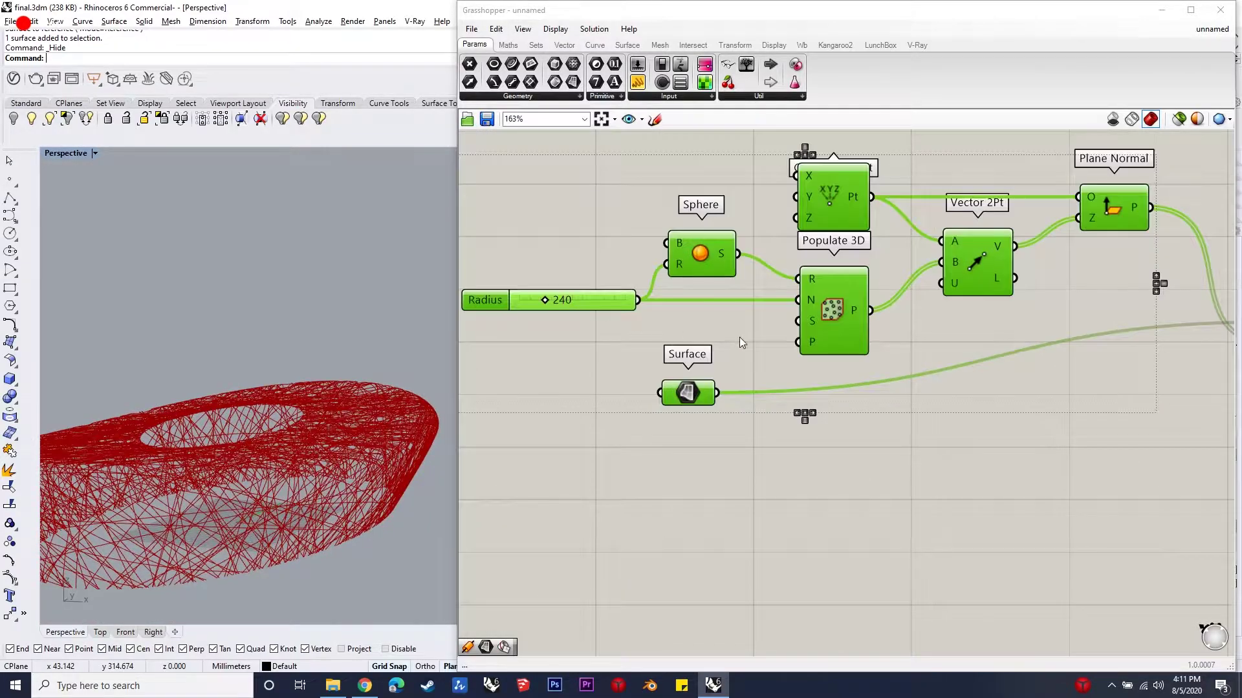
{"action": "left_click", "coordinate": [878, 523]}
{"action": "right_click_drag", "start_coordinate": [252, 494], "coordinate": [259, 453]}
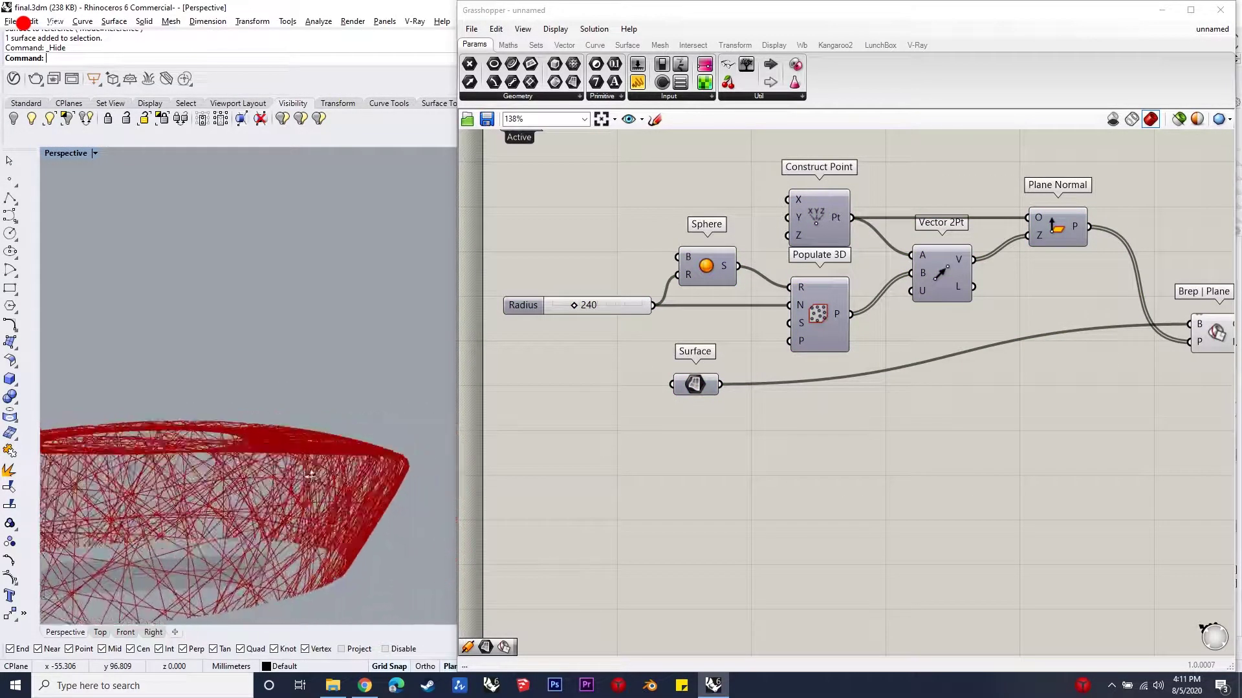
{"action": "left_click", "coordinate": [645, 329]}
{"action": "double_click", "coordinate": [645, 329]}
- Add a Count number slider set to 100 and move it left
{"action": "type", "text": "100"}
{"action": "key", "text": "Return"}
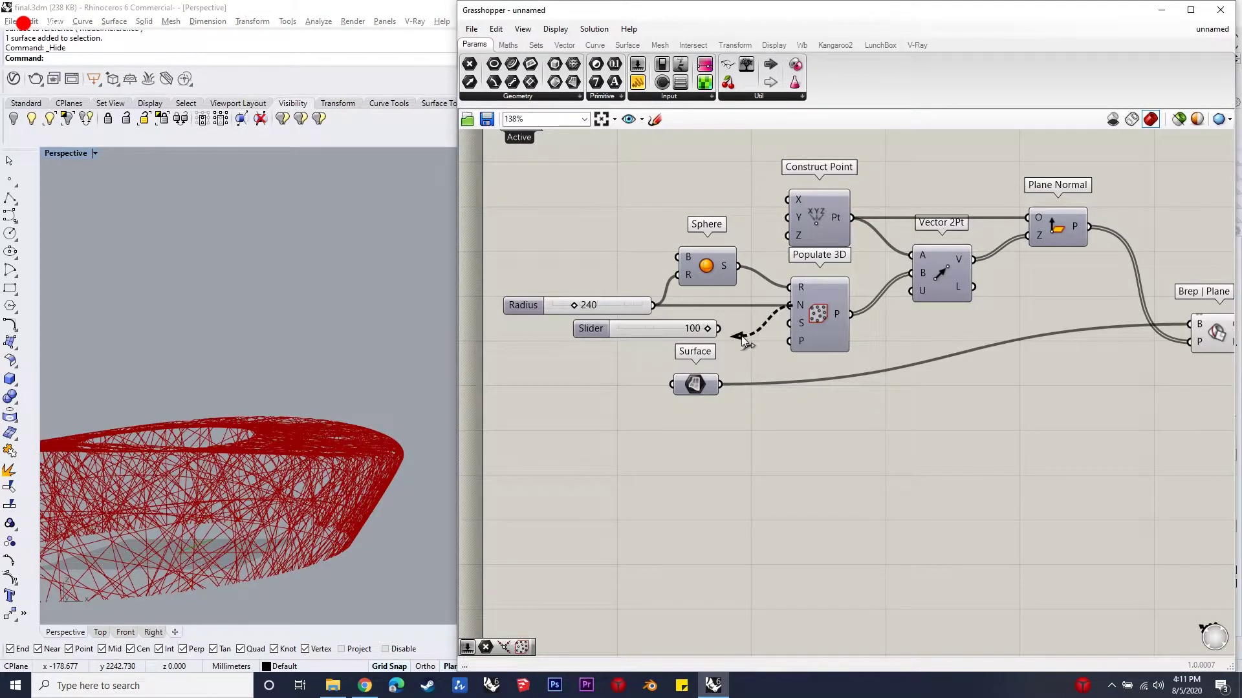
{"action": "scroll", "coordinate": [273, 517], "scroll_direction": "down", "scroll_amount": 3}
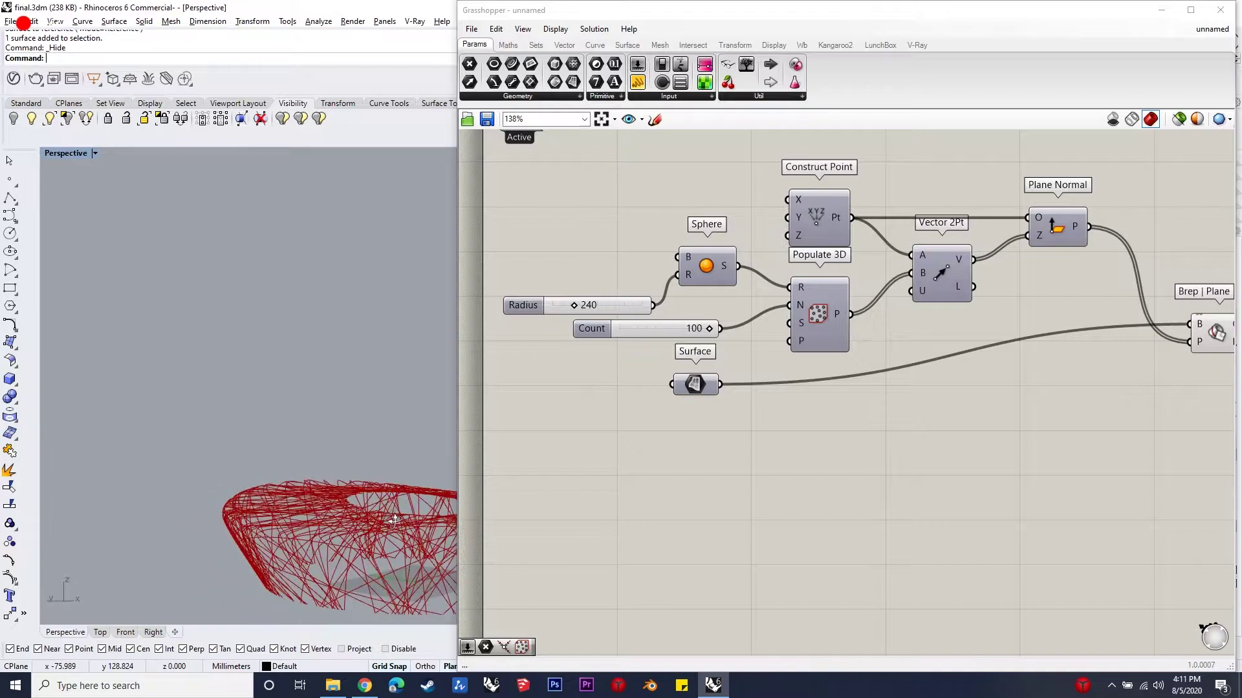
{"action": "scroll", "coordinate": [704, 333], "scroll_direction": "up", "scroll_amount": 3}
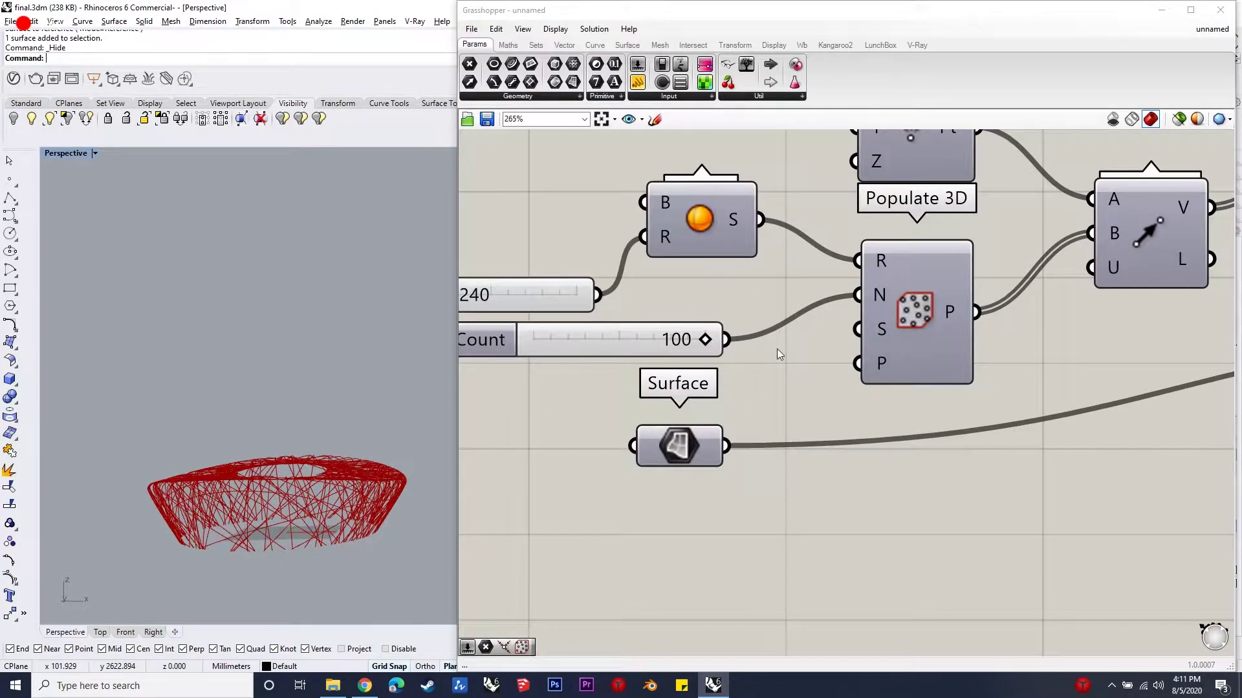
{"action": "left_click_drag", "start_coordinate": [638, 347], "coordinate": [519, 355]}
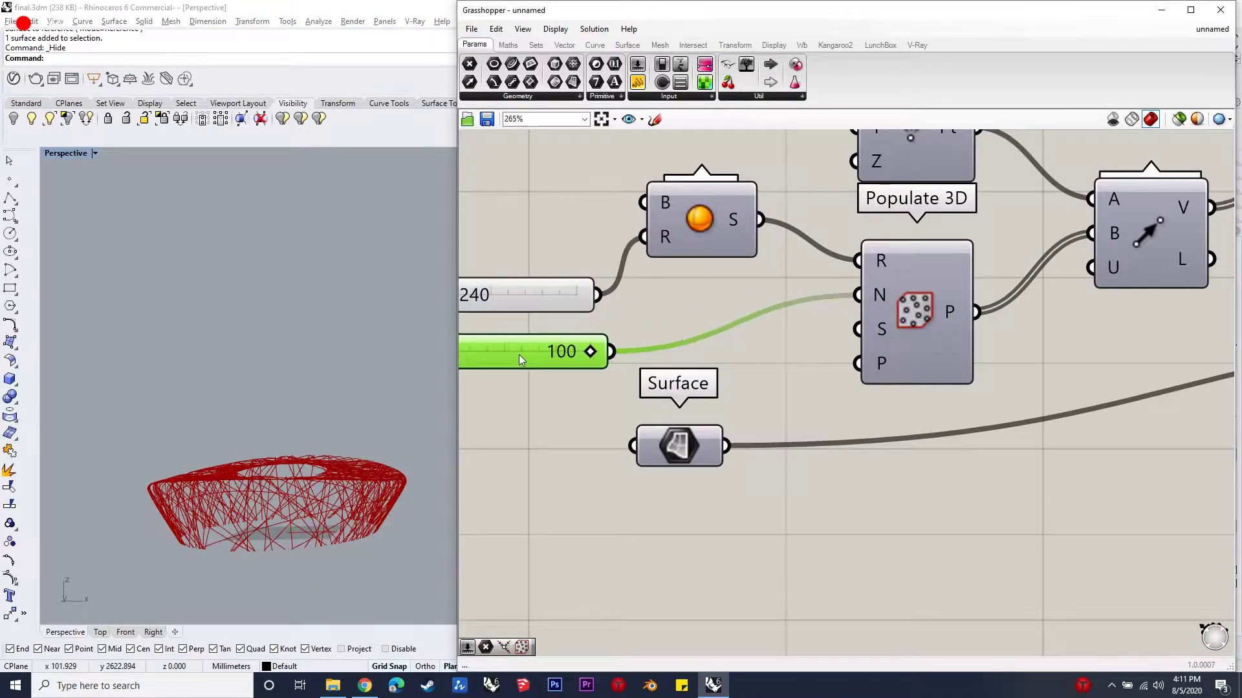
{"action": "left_click_drag", "start_coordinate": [519, 355], "coordinate": [512, 348]}
{"action": "scroll", "coordinate": [287, 479], "scroll_direction": "down", "scroll_amount": 3}
{"action": "right_click_drag", "start_coordinate": [286, 478], "coordinate": [324, 453]}
{"action": "scroll", "coordinate": [696, 394], "scroll_direction": "down", "scroll_amount": 4}
{"action": "scroll", "coordinate": [964, 414], "scroll_direction": "up", "scroll_amount": 3}
{"action": "scroll", "coordinate": [964, 414], "scroll_direction": "up", "scroll_amount": 1}
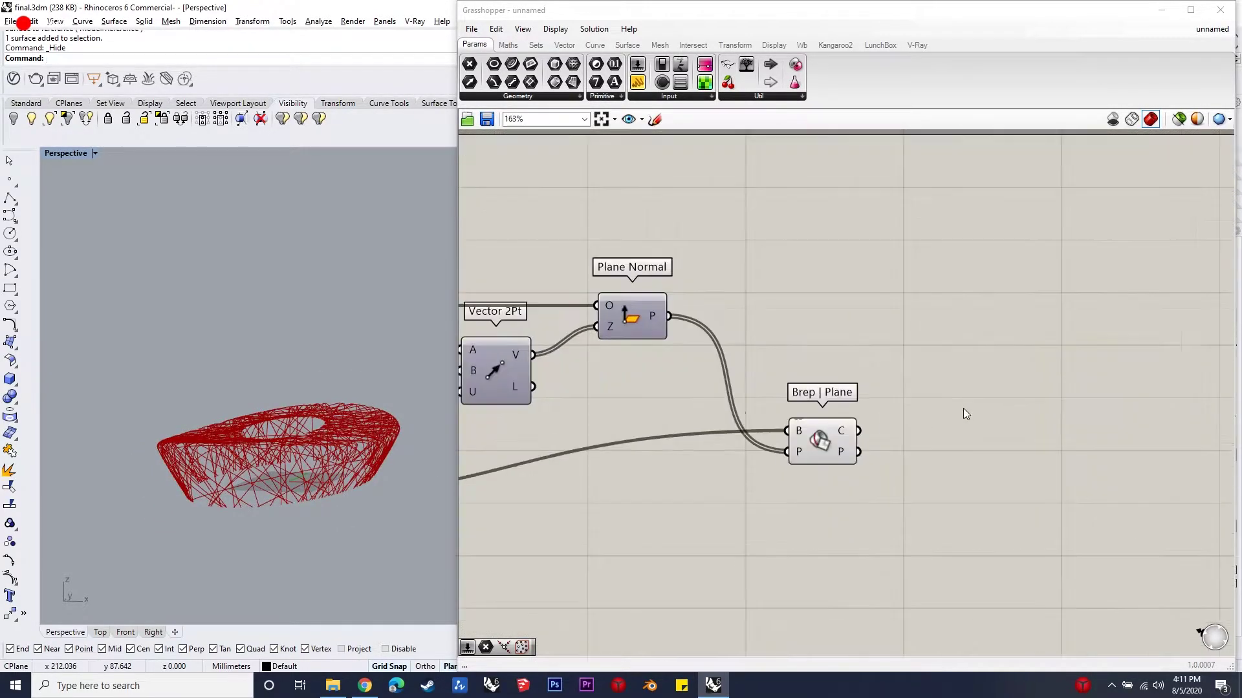
- Pipe the section curves with a radius driven by a 0.3 number slider
{"action": "double_click", "coordinate": [980, 430]}
{"action": "type", "text": "pip"}
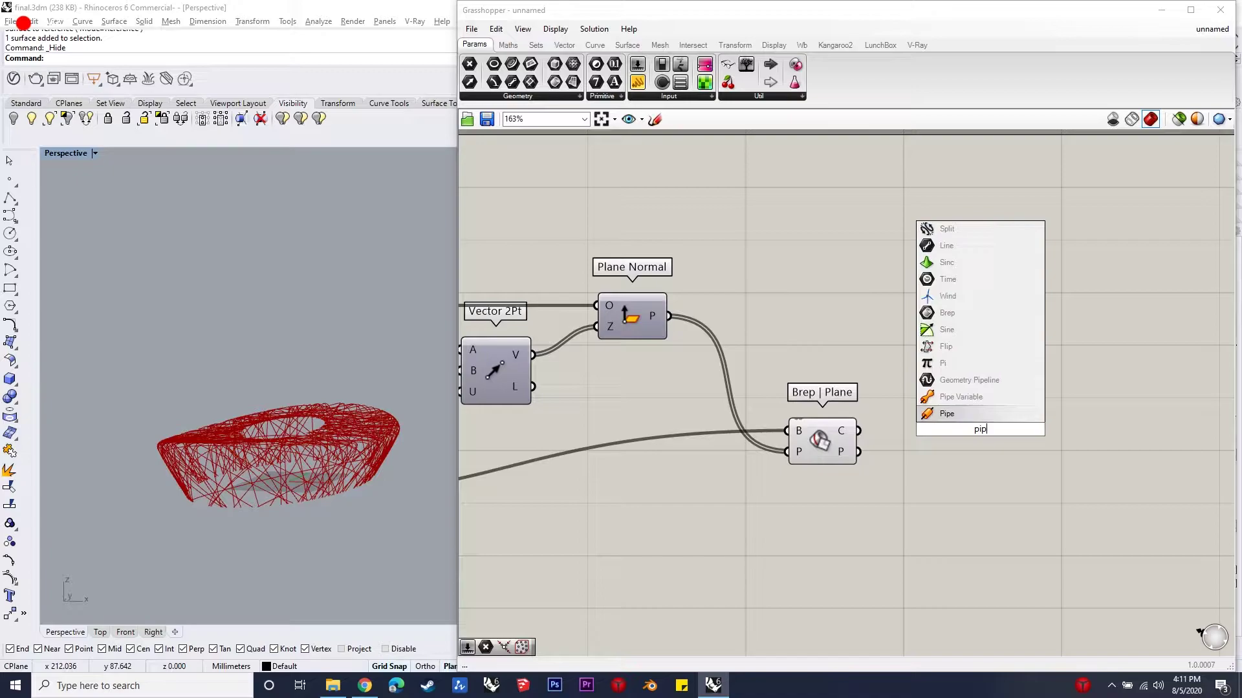
{"action": "left_click", "coordinate": [983, 413]}
{"action": "left_click_drag", "start_coordinate": [979, 450], "coordinate": [1038, 476]}
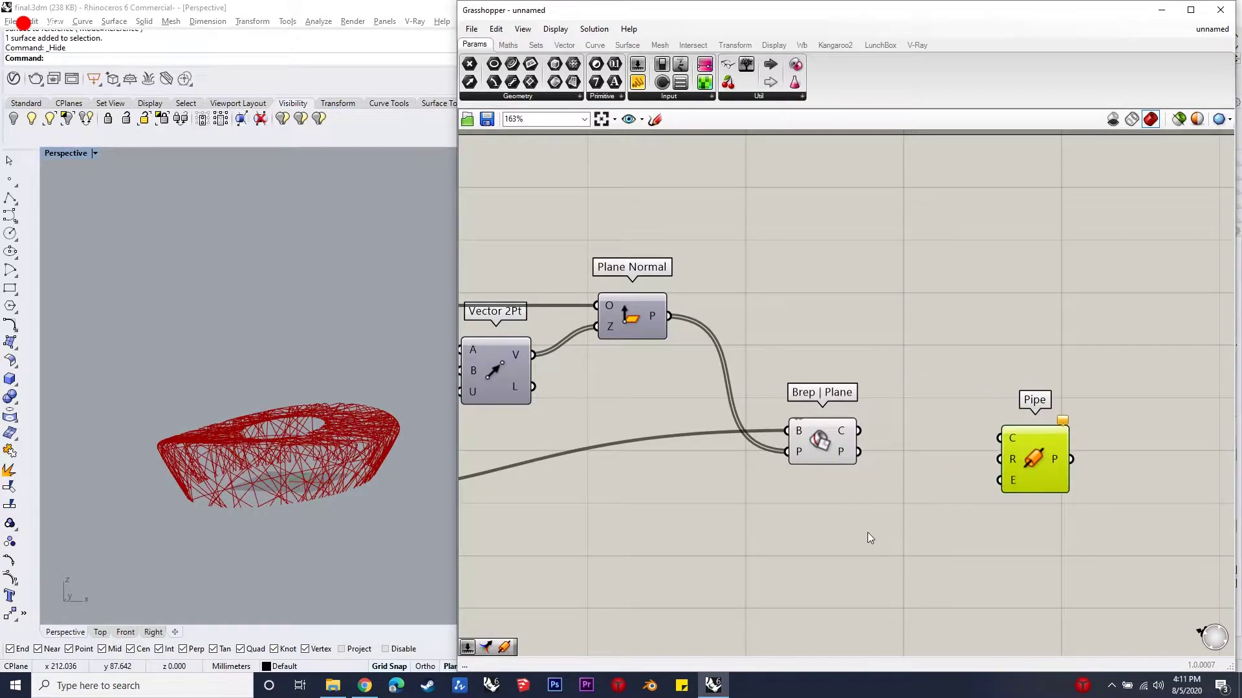
{"action": "double_click", "coordinate": [867, 534]}
{"action": "type", "text": "0.3"}
{"action": "key", "text": "Return"}
{"action": "mouse_move", "coordinate": [953, 532]}
{"action": "left_mouse_down"}
{"action": "mouse_move", "coordinate": [999, 459]}
{"action": "mouse_move", "coordinate": [868, 437]}
{"action": "left_mouse_up"}
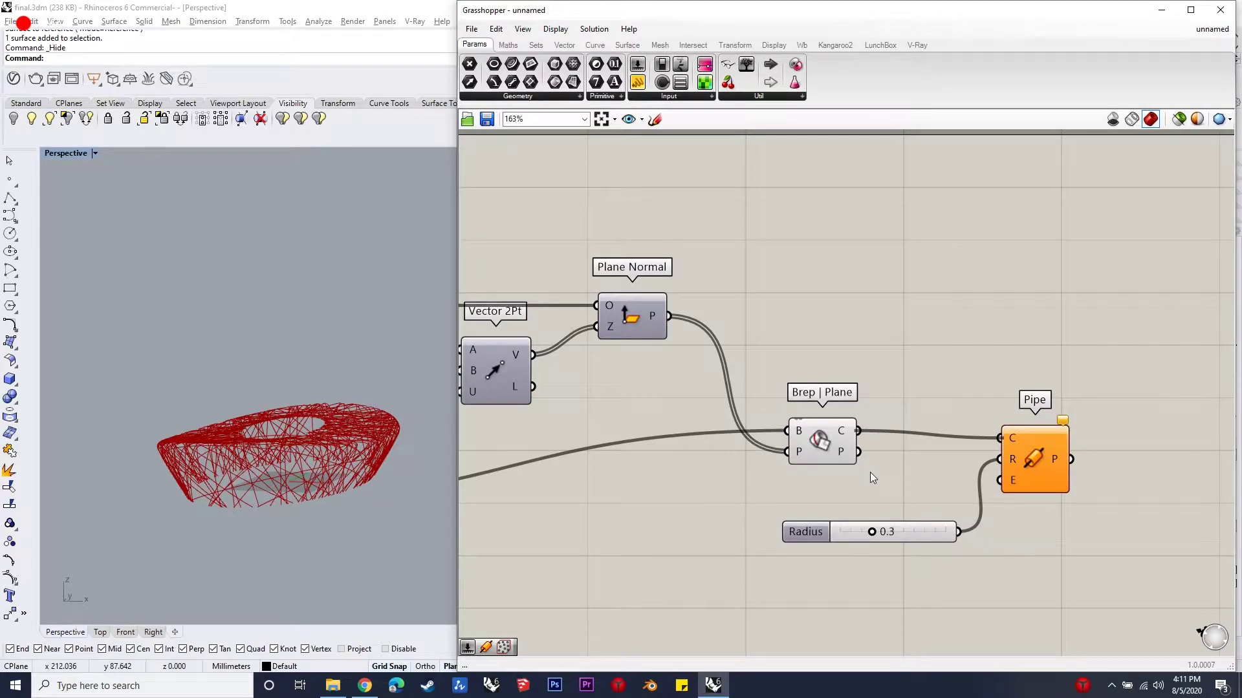
- Highlight the stadium Surface parameter and orbit lower to inspect the surface
{"action": "scroll", "coordinate": [297, 467], "scroll_direction": "up", "scroll_amount": 4}
{"action": "scroll", "coordinate": [297, 467], "scroll_direction": "up", "scroll_amount": 2}
{"action": "scroll", "coordinate": [312, 437], "scroll_direction": "up", "scroll_amount": 2}
{"action": "scroll", "coordinate": [327, 425], "scroll_direction": "up", "scroll_amount": 1}
{"action": "scroll", "coordinate": [977, 398], "scroll_direction": "down", "scroll_amount": 2}
{"action": "scroll", "coordinate": [668, 438], "scroll_direction": "down", "scroll_amount": 2}
{"action": "scroll", "coordinate": [757, 402], "scroll_direction": "up", "scroll_amount": 2}
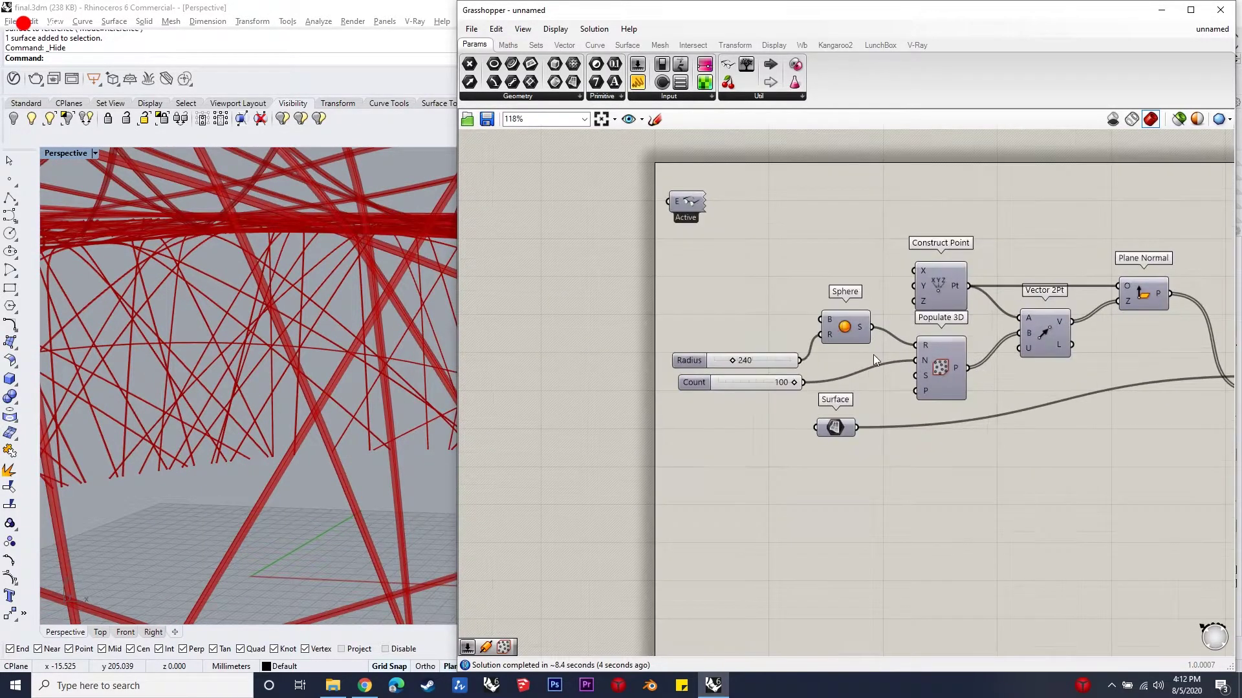
{"action": "left_click", "coordinate": [849, 433]}
{"action": "middle_click", "coordinate": [849, 434]}
{"action": "left_click", "coordinate": [834, 394]}
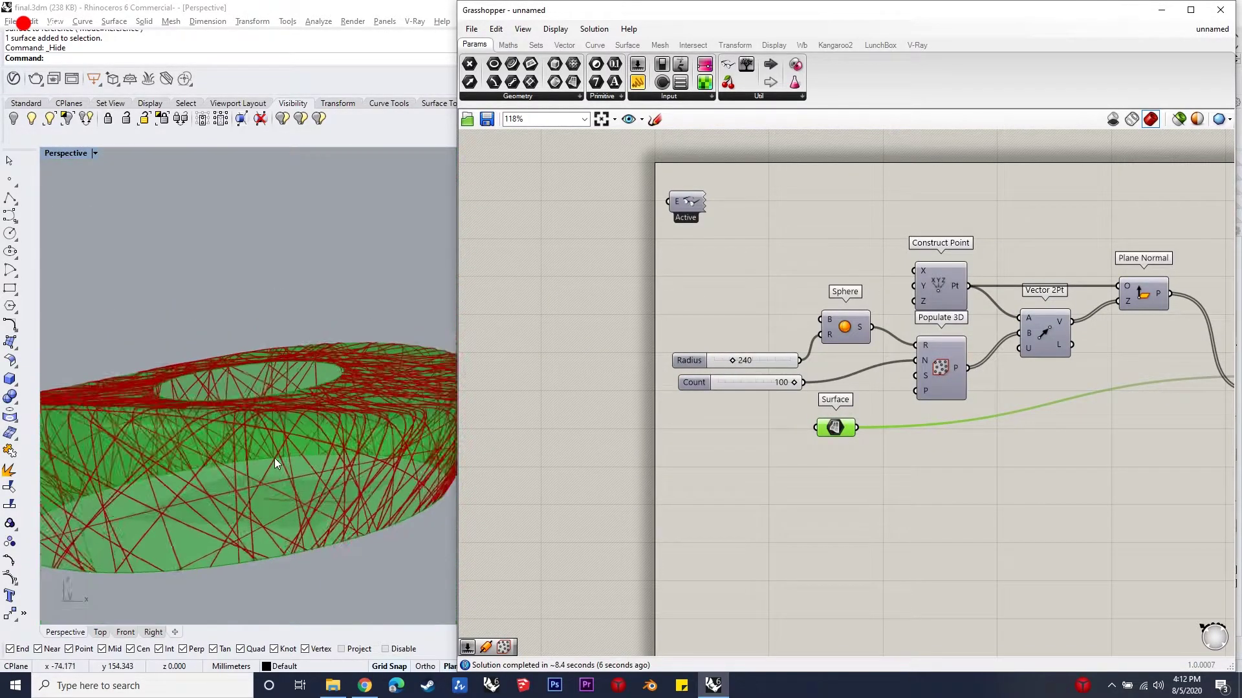
{"action": "right_click_drag", "start_coordinate": [242, 451], "coordinate": [347, 436]}
{"action": "double_click", "coordinate": [892, 506]}
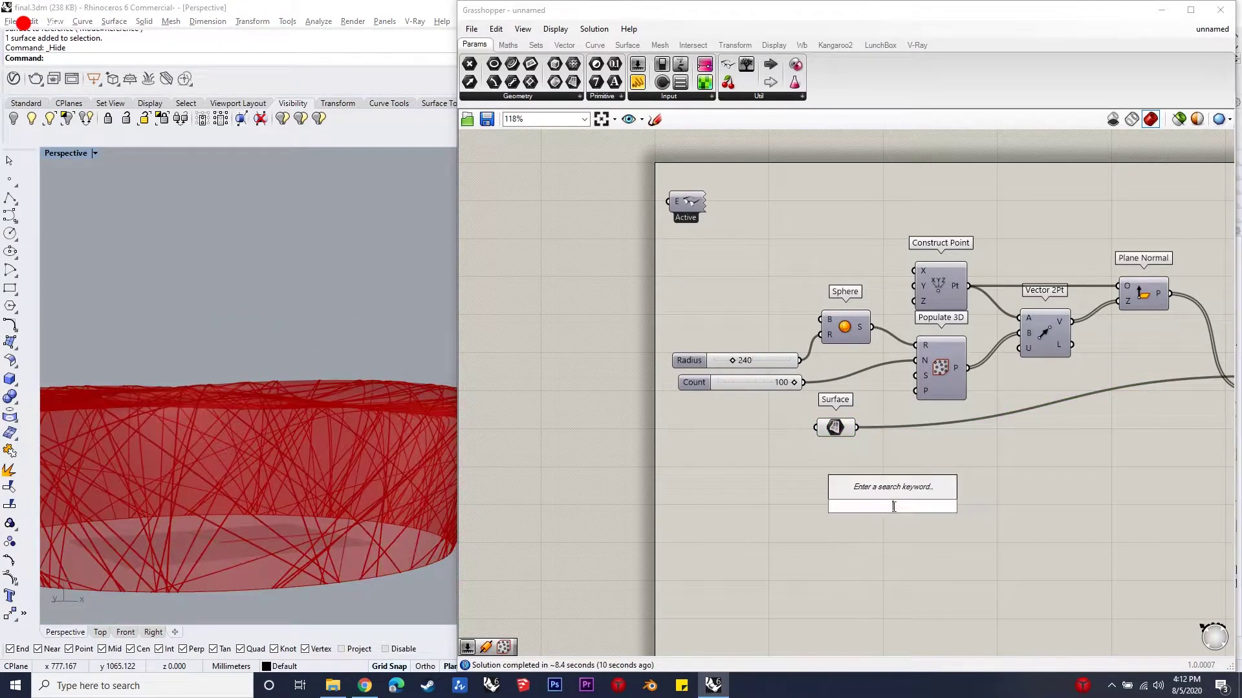
- Add Area and Scale components, feeding the stadium surface into both
{"action": "type", "text": "area"}
{"action": "left_click", "coordinate": [883, 492]}
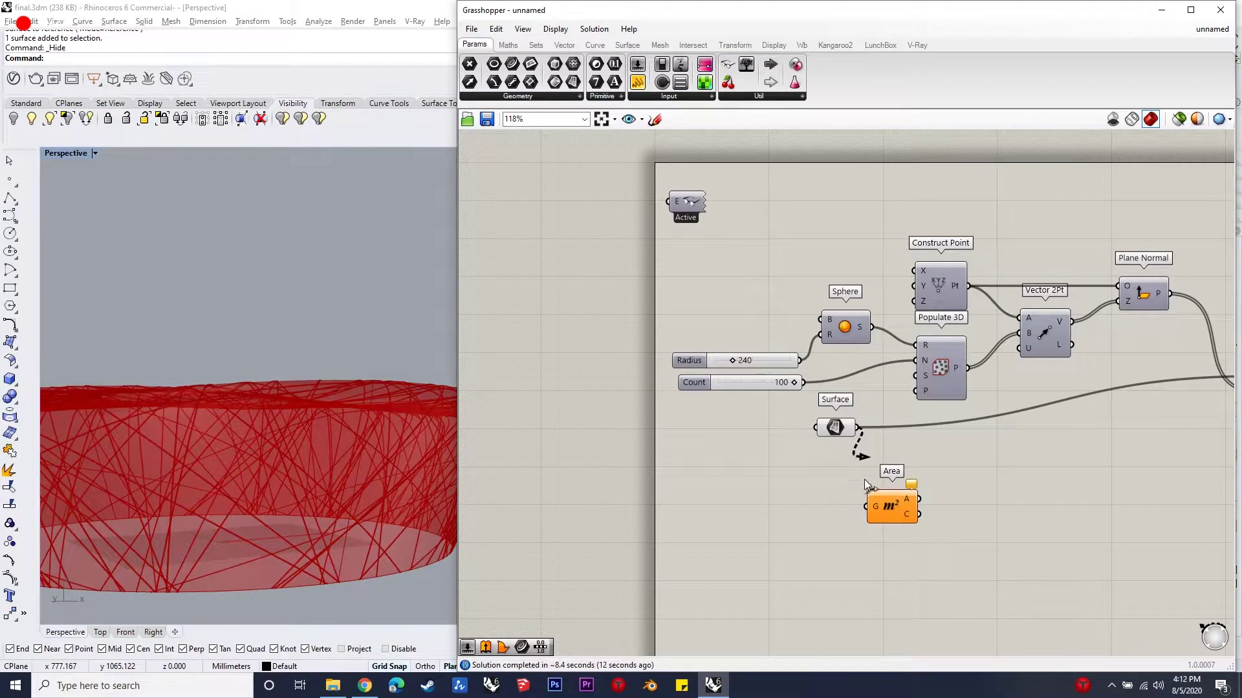
{"action": "left_click_drag", "start_coordinate": [882, 507], "coordinate": [936, 527]}
{"action": "double_click", "coordinate": [1049, 514]}
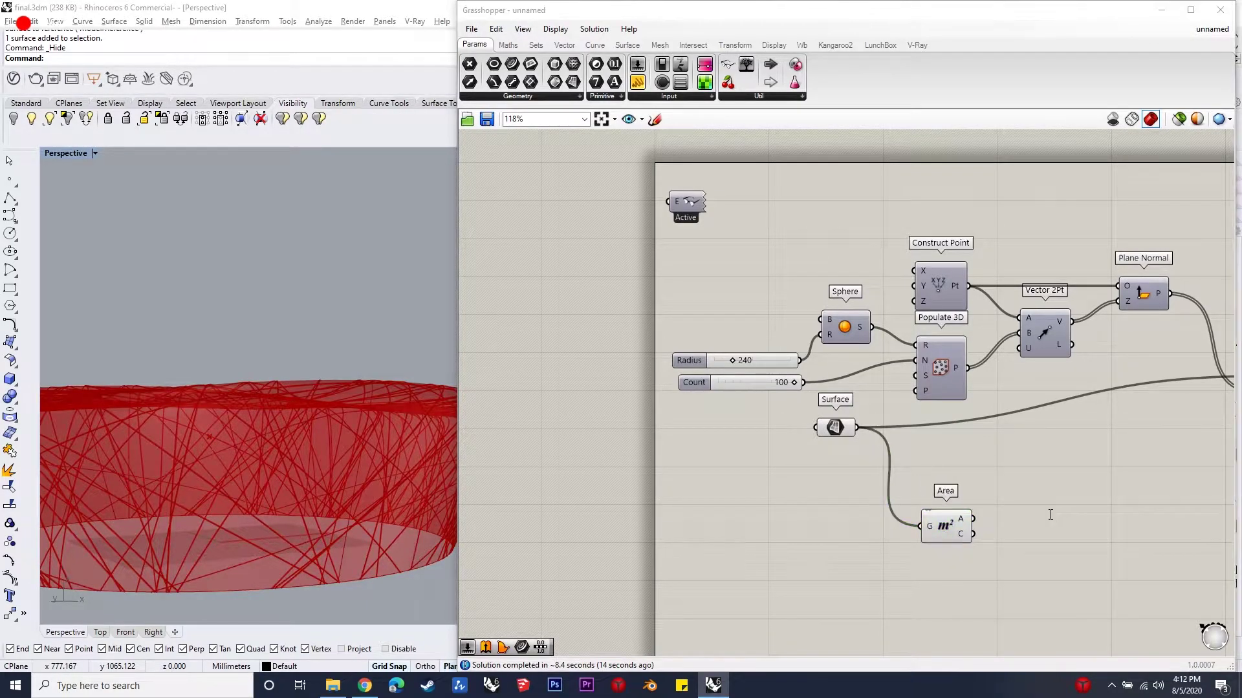
{"action": "type", "text": "scale"}
{"action": "key", "text": "Return"}
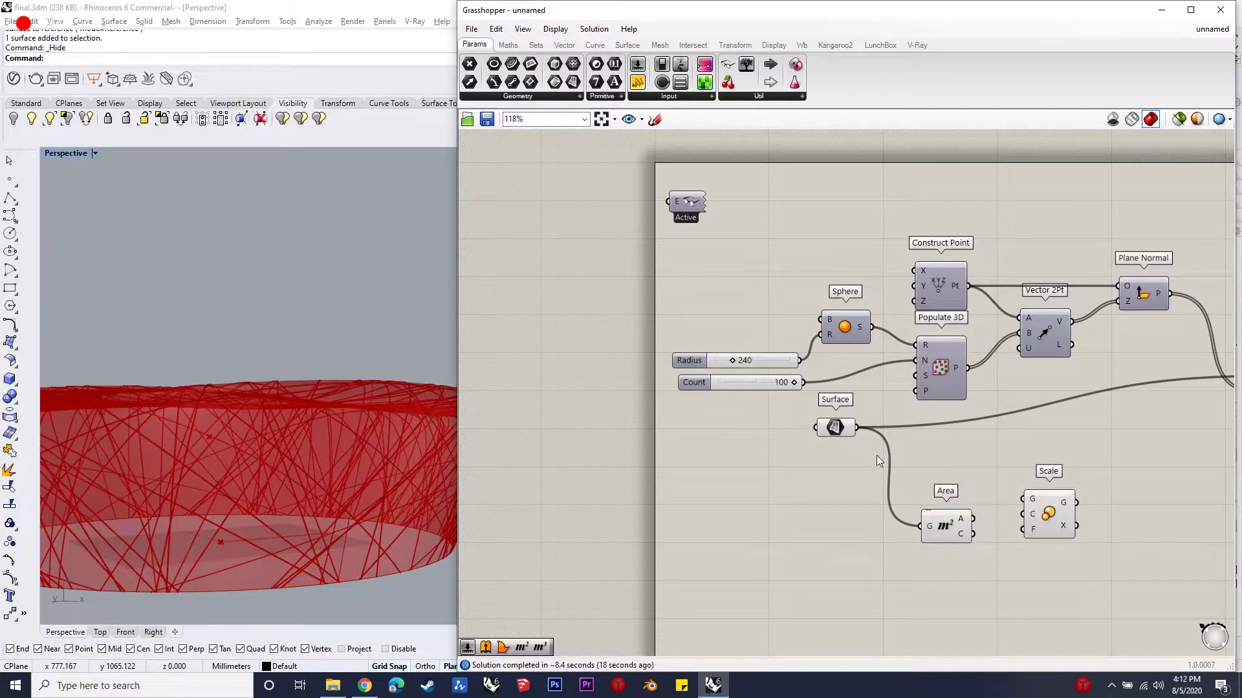
{"action": "mouse_move", "coordinate": [857, 427]}
{"action": "left_mouse_down"}
{"action": "mouse_move", "coordinate": [1022, 499]}
{"action": "mouse_move", "coordinate": [973, 534]}
{"action": "left_mouse_up"}
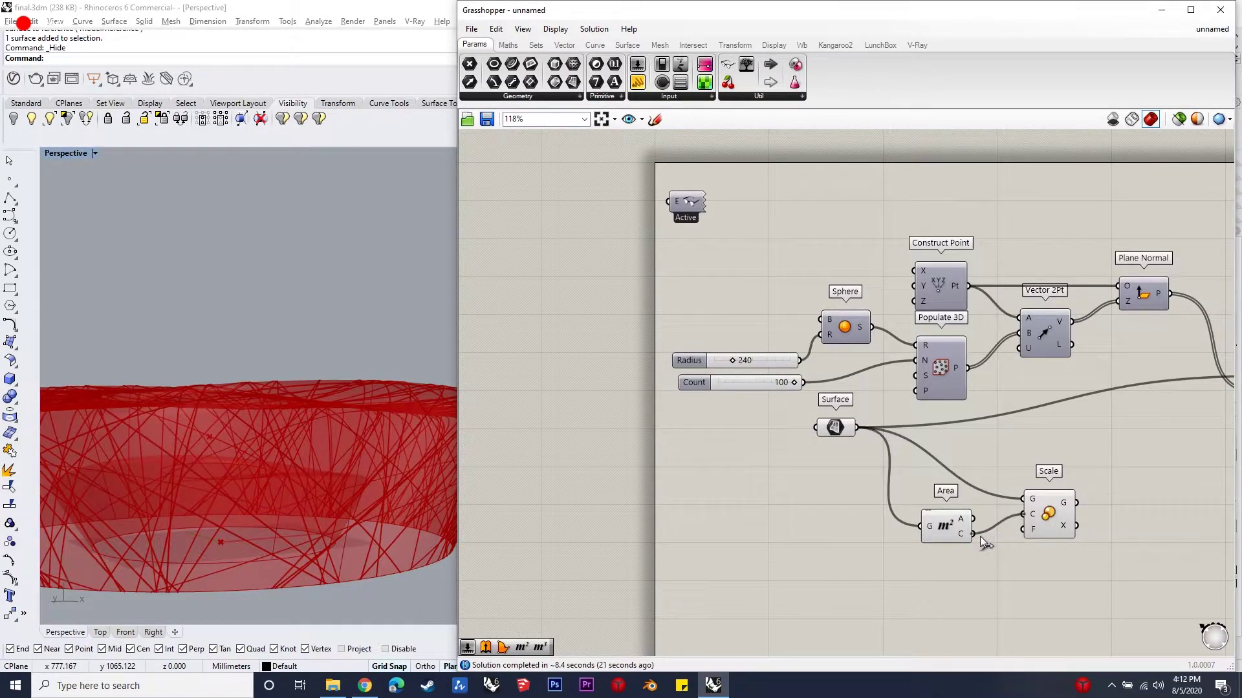
- Set the Scale factor with a 1.02 slider and collect the result in a Surface parameter
{"action": "double_click", "coordinate": [946, 580]}
{"action": "type", "text": "1"}
{"action": "key", "text": "Return"}
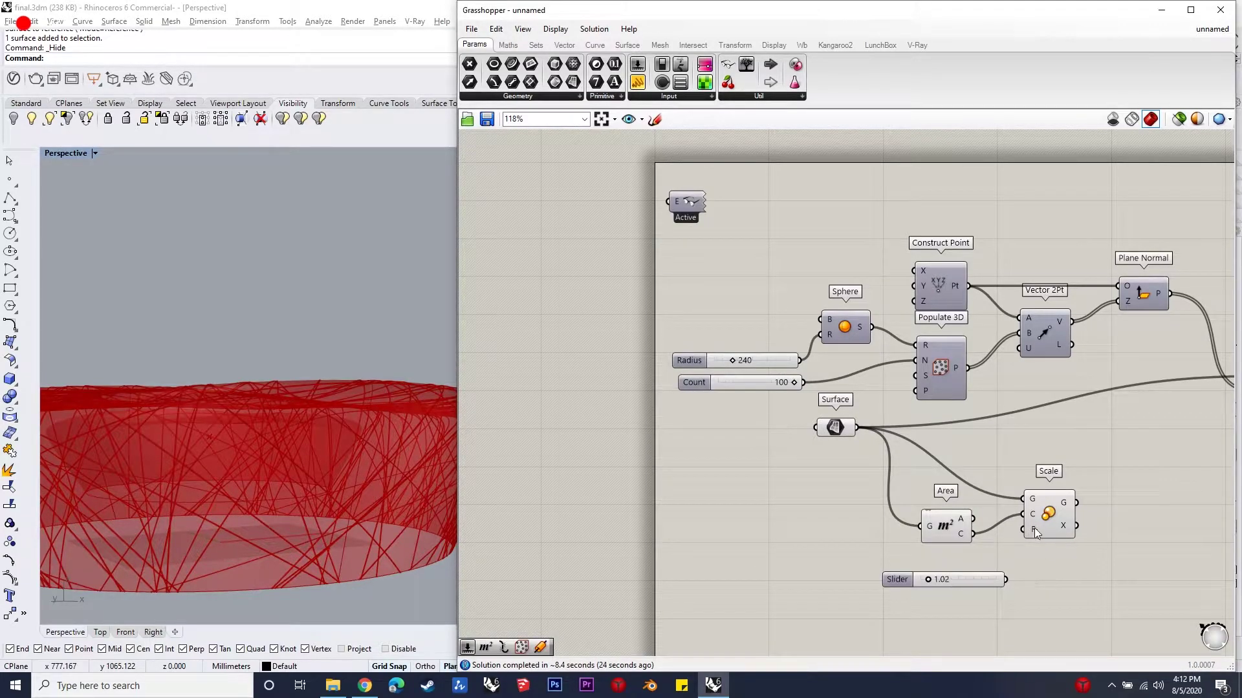
{"action": "left_click_drag", "start_coordinate": [1005, 579], "coordinate": [1023, 529]}
{"action": "double_click", "coordinate": [1114, 511]}
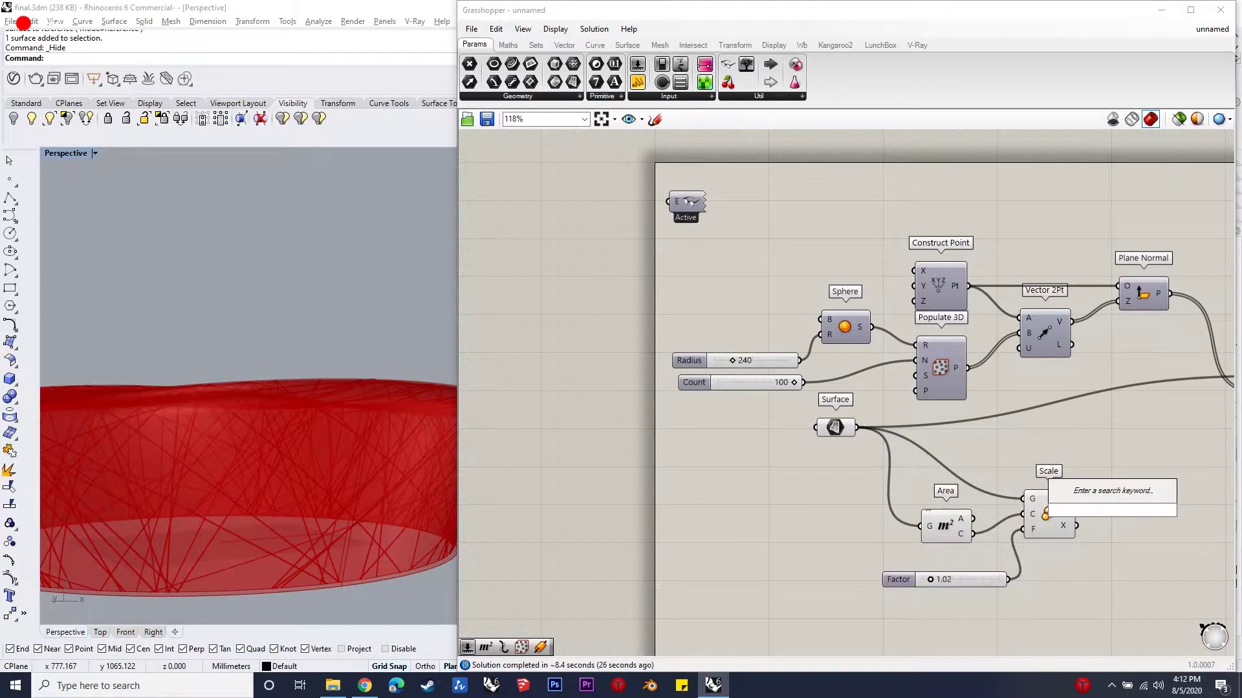
{"action": "type", "text": "surface"}
{"action": "key", "text": "Return"}
{"action": "left_click_drag", "start_coordinate": [1076, 503], "coordinate": [1148, 507]}
{"action": "right_click_drag", "start_coordinate": [331, 397], "coordinate": [311, 381]}
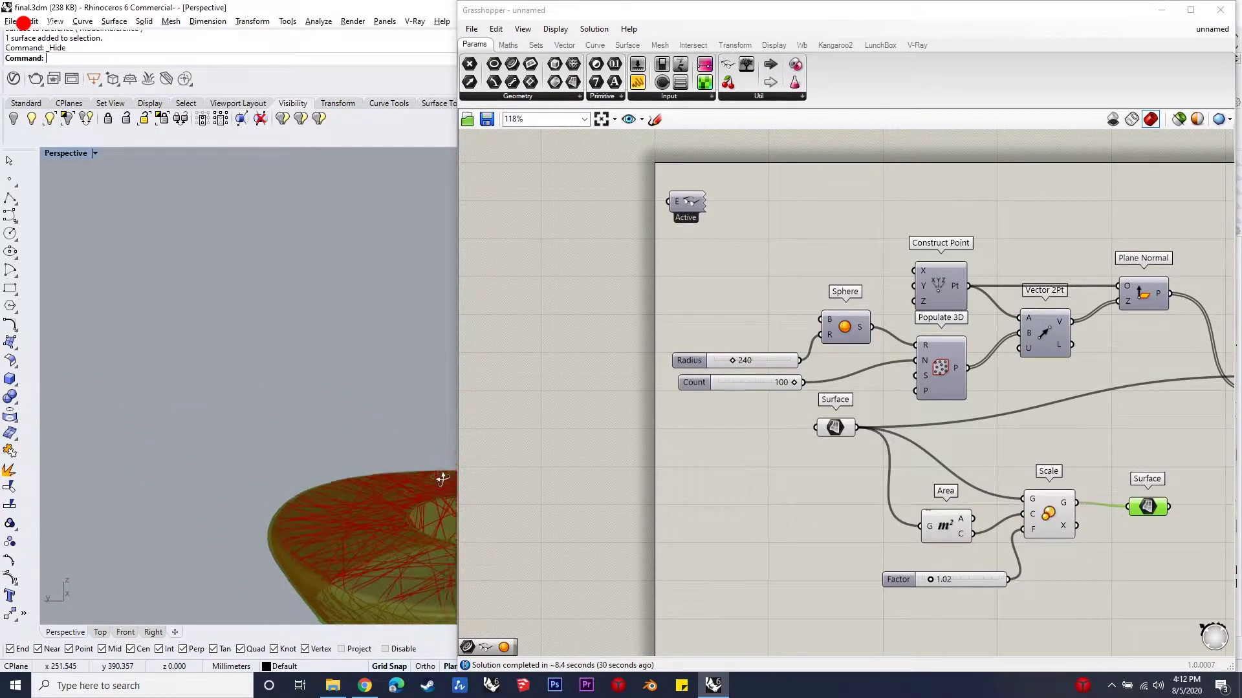
{"action": "scroll", "coordinate": [1034, 512], "scroll_direction": "down", "scroll_amount": 3}
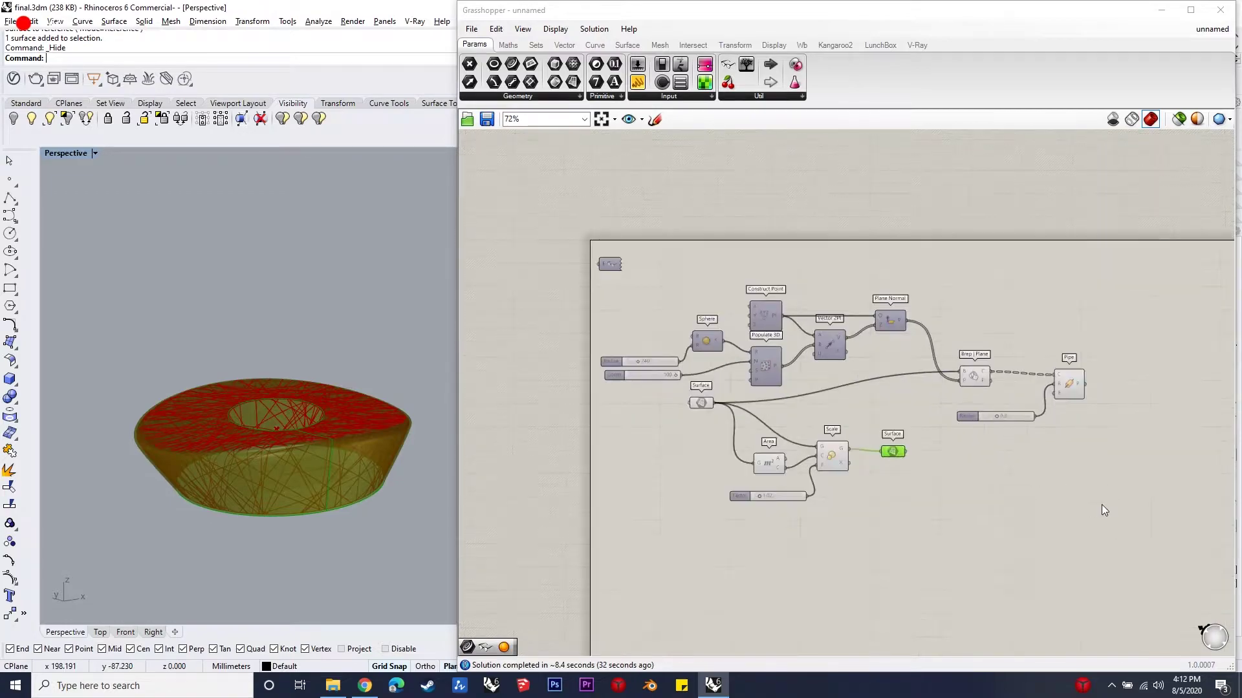
- Disable preview of the surface-related components via the radial menu
{"action": "scroll", "coordinate": [837, 441], "scroll_direction": "up", "scroll_amount": 3}
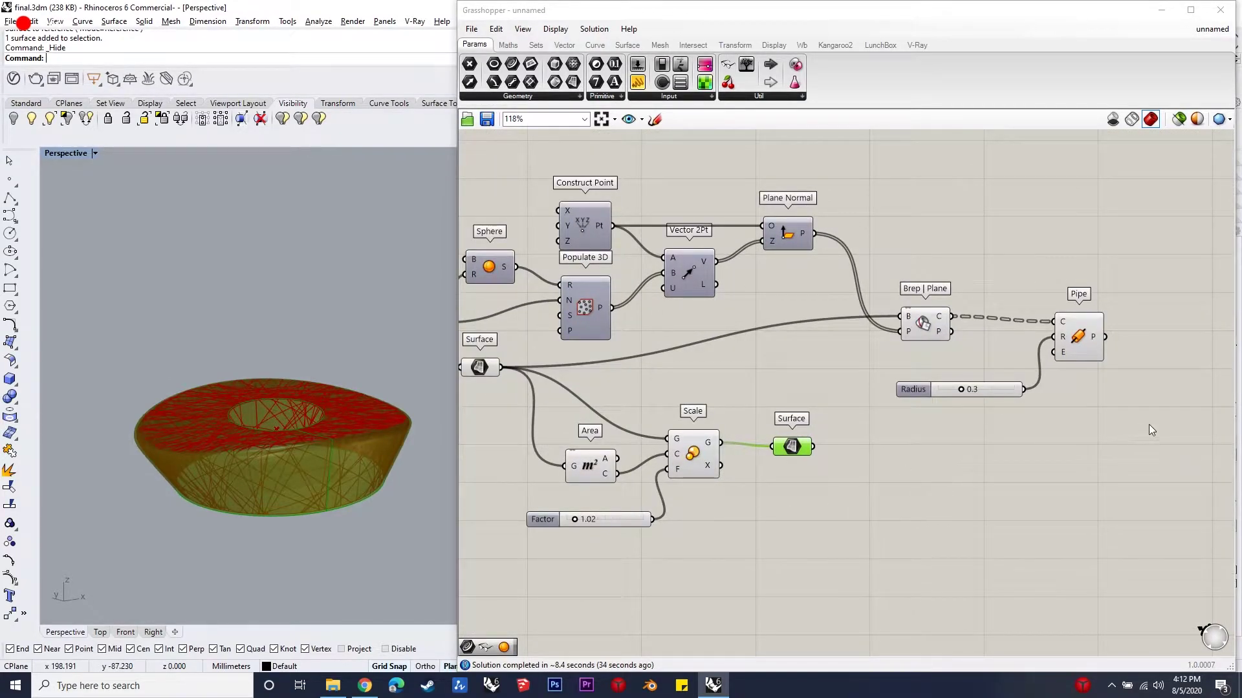
{"action": "left_click_drag", "start_coordinate": [1142, 428], "coordinate": [900, 290]}
{"action": "scroll", "coordinate": [931, 337], "scroll_direction": "down", "scroll_amount": 1}
{"action": "middle_click", "coordinate": [932, 337]}
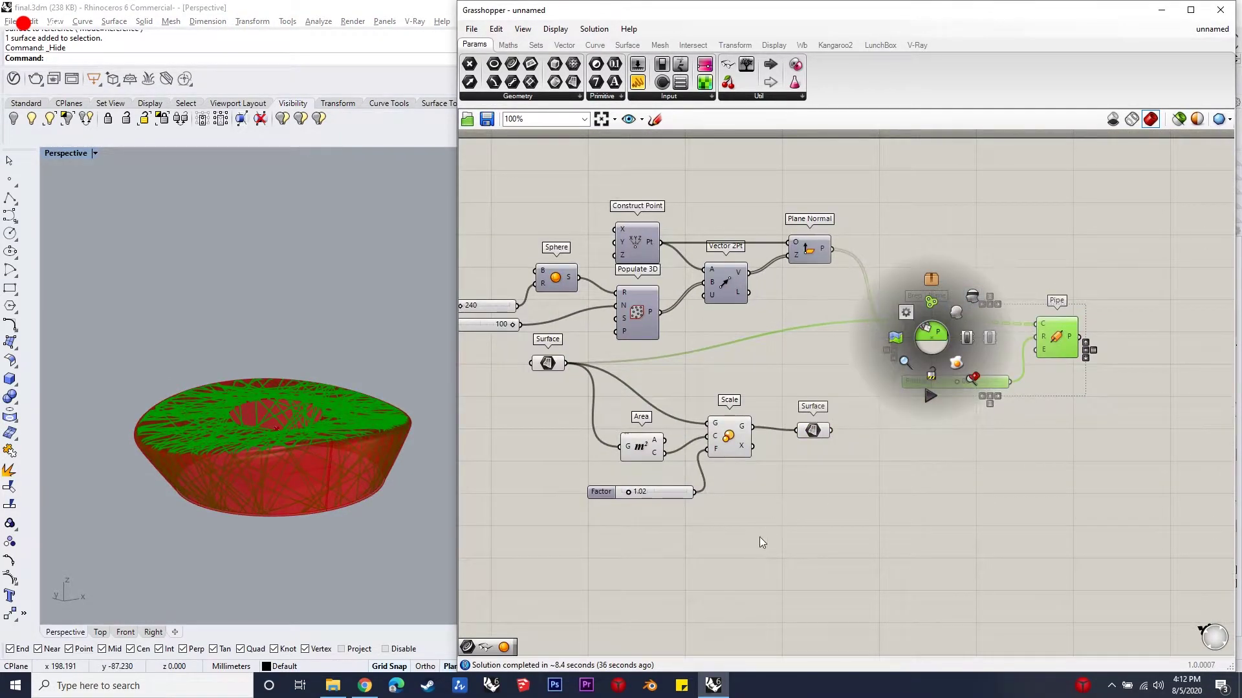
{"action": "left_click_drag", "start_coordinate": [726, 573], "coordinate": [490, 230]}
{"action": "middle_click", "coordinate": [592, 304]}
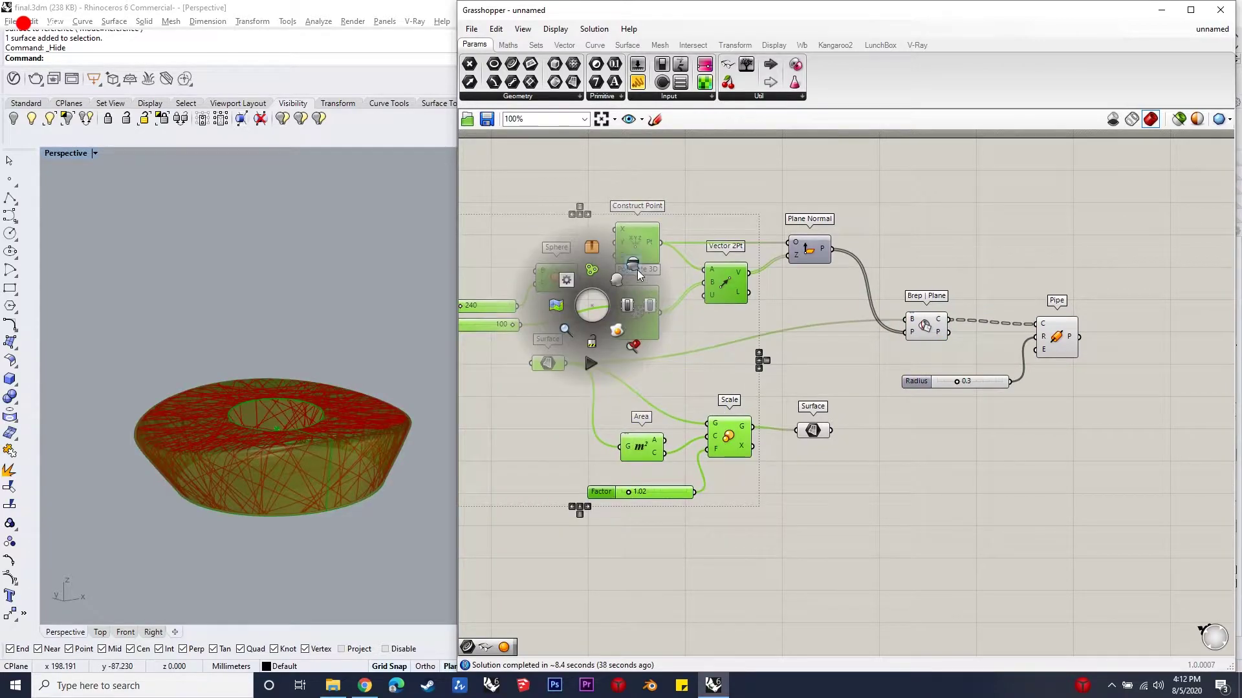
{"action": "left_click", "coordinate": [637, 274]}
- Move the scaled Surface parameter right, then open and dismiss its options menu
{"action": "scroll", "coordinate": [829, 441], "scroll_direction": "up", "scroll_amount": 2}
{"action": "left_click_drag", "start_coordinate": [816, 425], "coordinate": [1109, 429]}
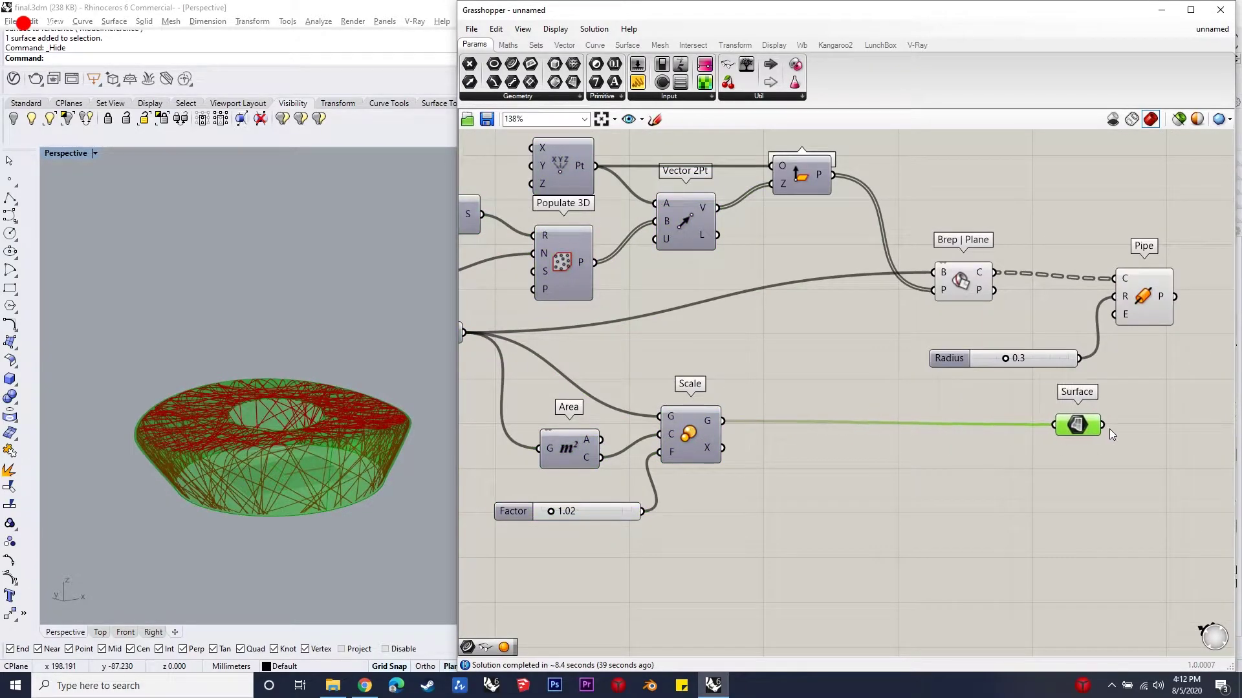
{"action": "left_click", "coordinate": [1190, 427]}
{"action": "scroll", "coordinate": [683, 472], "scroll_direction": "down", "scroll_amount": 3}
{"action": "scroll", "coordinate": [857, 437], "scroll_direction": "up", "scroll_amount": 2}
{"action": "scroll", "coordinate": [857, 436], "scroll_direction": "up", "scroll_amount": 1}
{"action": "mouse_move", "coordinate": [857, 437]}
{"action": "right_mouse_down"}
{"action": "mouse_move", "coordinate": [510, 439]}
{"action": "mouse_move", "coordinate": [595, 460]}
{"action": "right_mouse_up"}
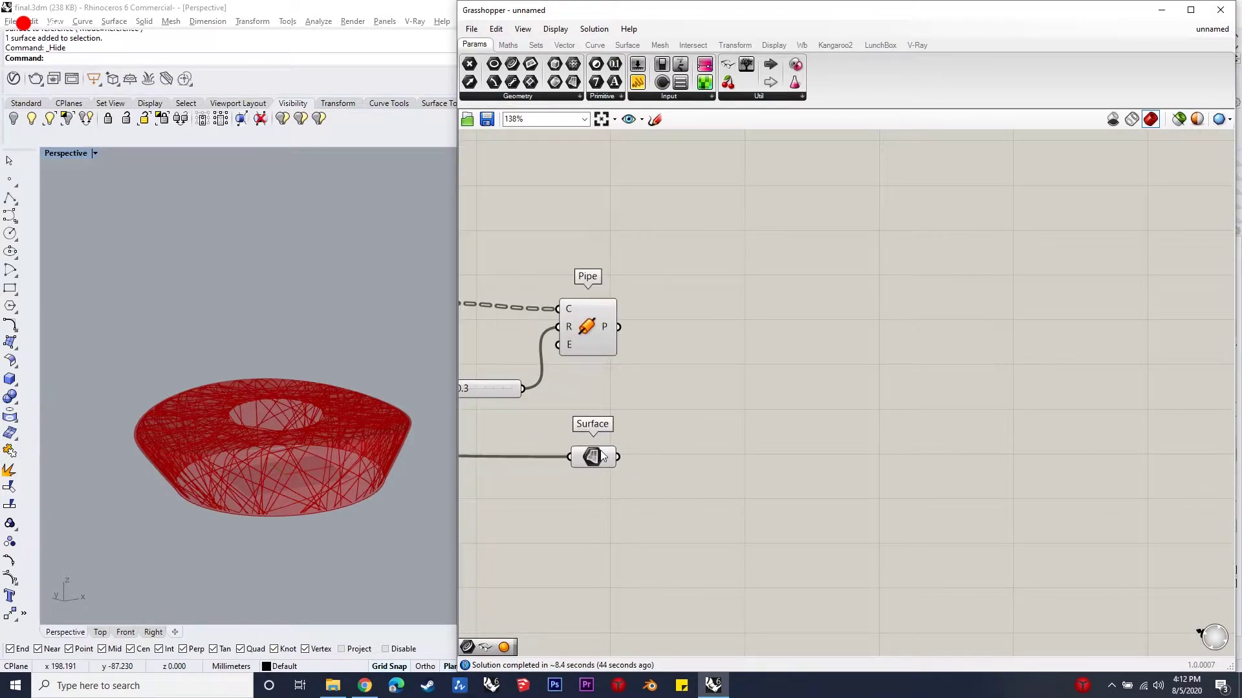
{"action": "right_click", "coordinate": [585, 458]}
{"action": "key", "text": "Escape"}
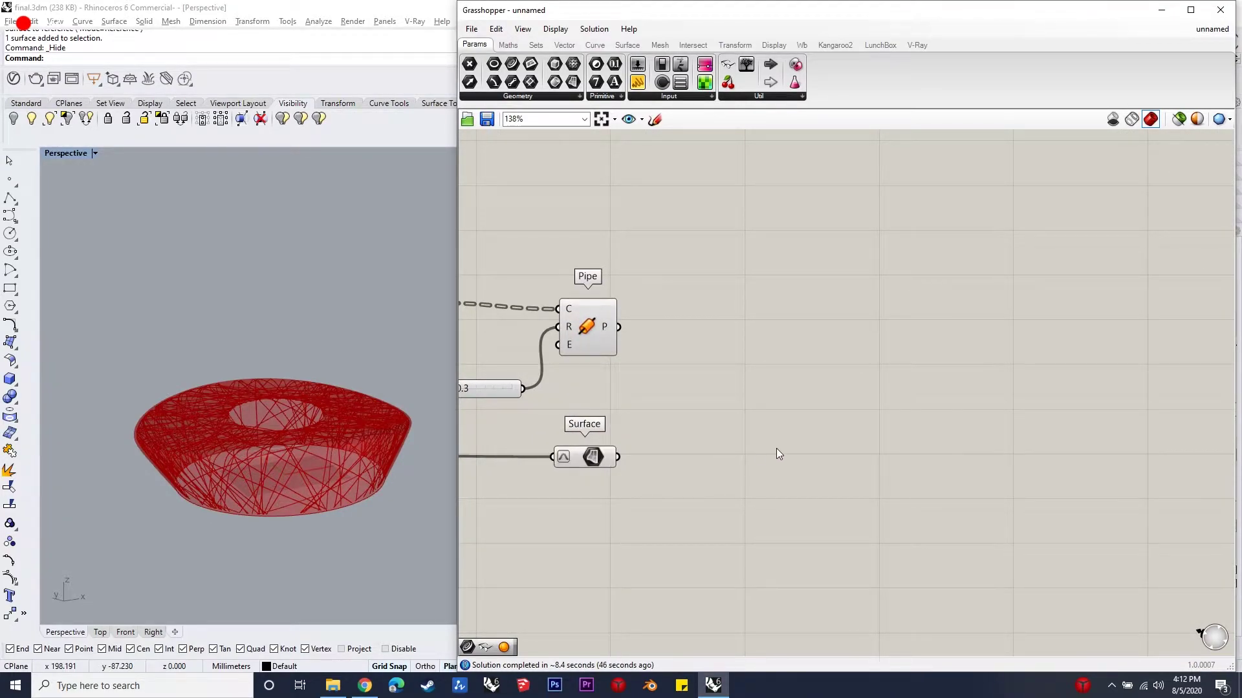
{"action": "double_click", "coordinate": [776, 448]}
- Add a Curve On Surface component fed by the scaled surface, plus an MD Slider
{"action": "type", "text": "curve on"}
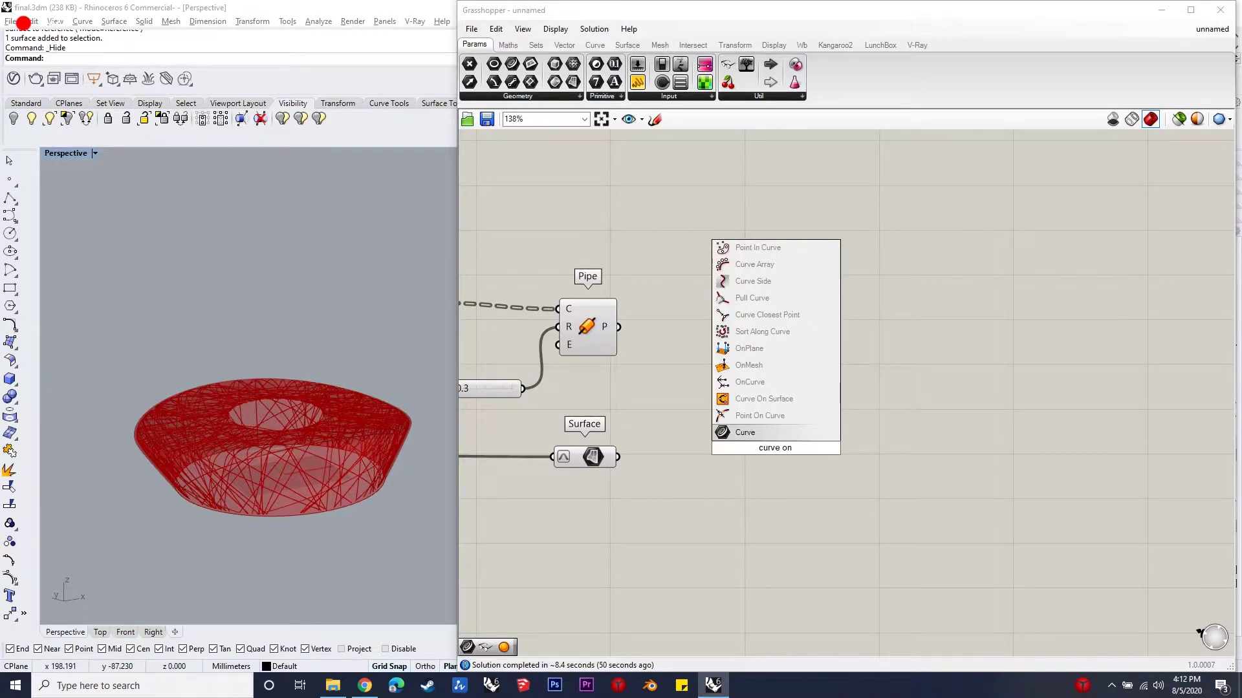
{"action": "type", "text": " surface"}
{"action": "key", "text": "Return"}
{"action": "mouse_move", "coordinate": [619, 458]}
{"action": "left_mouse_down"}
{"action": "mouse_move", "coordinate": [742, 430]}
{"action": "mouse_move", "coordinate": [833, 475]}
{"action": "left_mouse_up"}
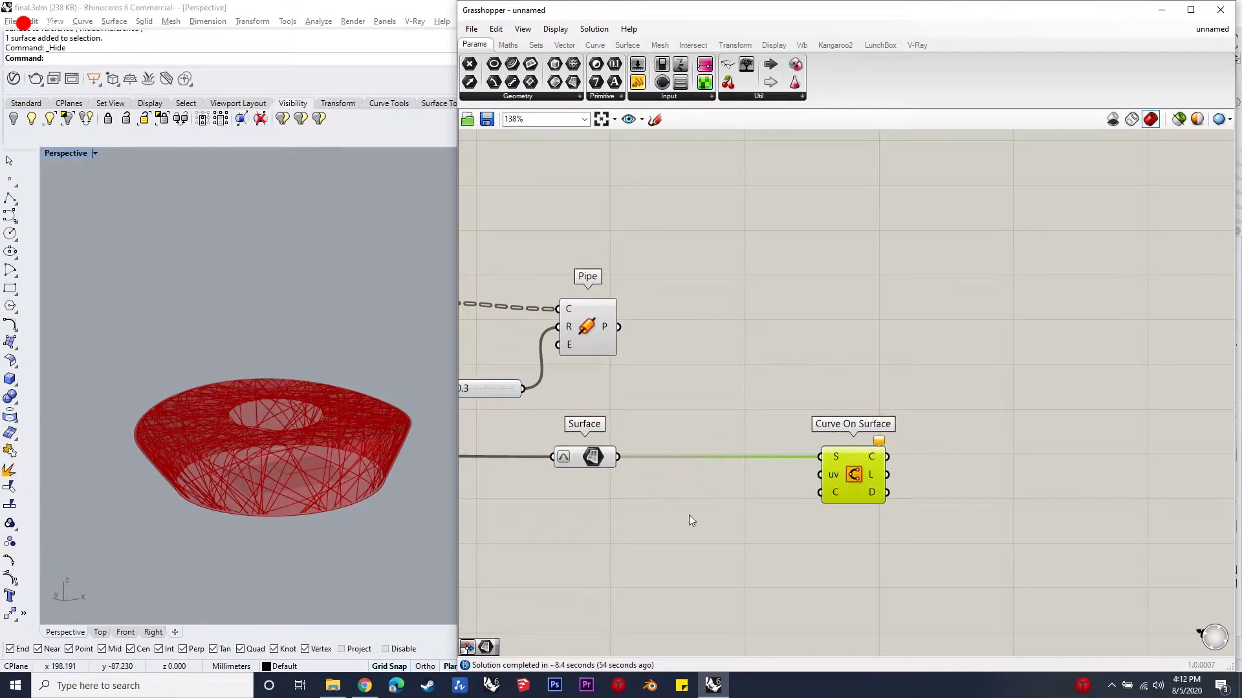
{"action": "double_click", "coordinate": [611, 537]}
{"action": "type", "text": "md dlider"}
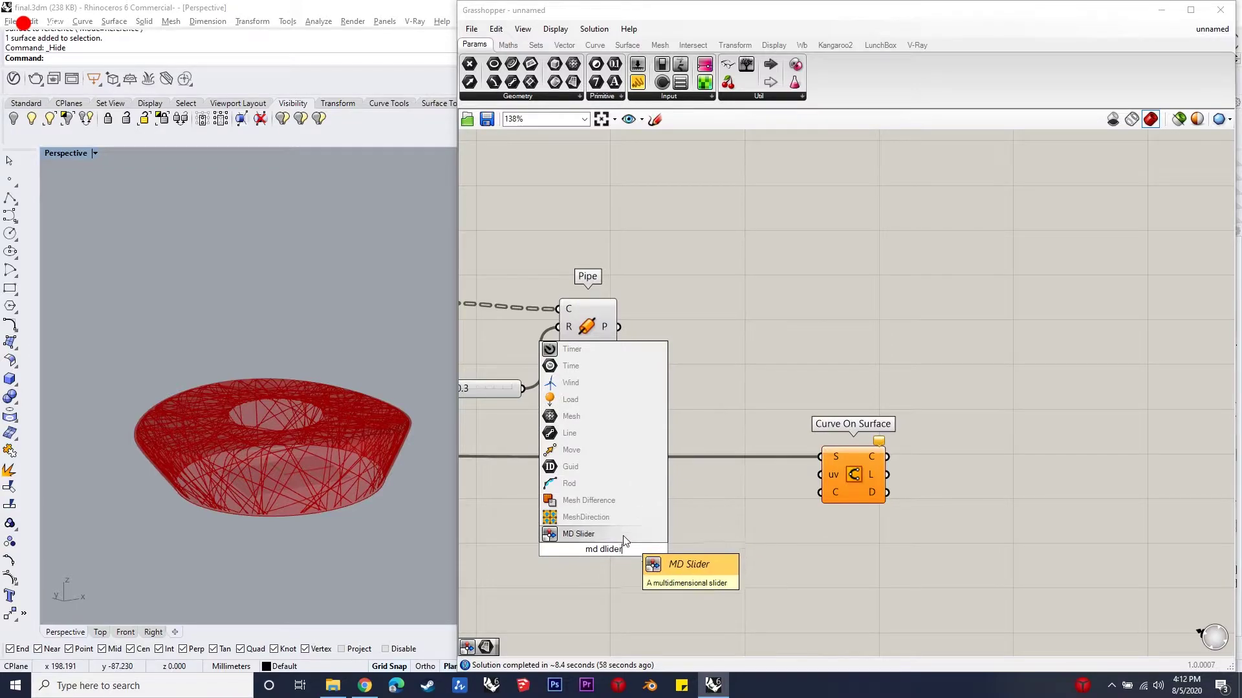
{"action": "left_click", "coordinate": [622, 535]}
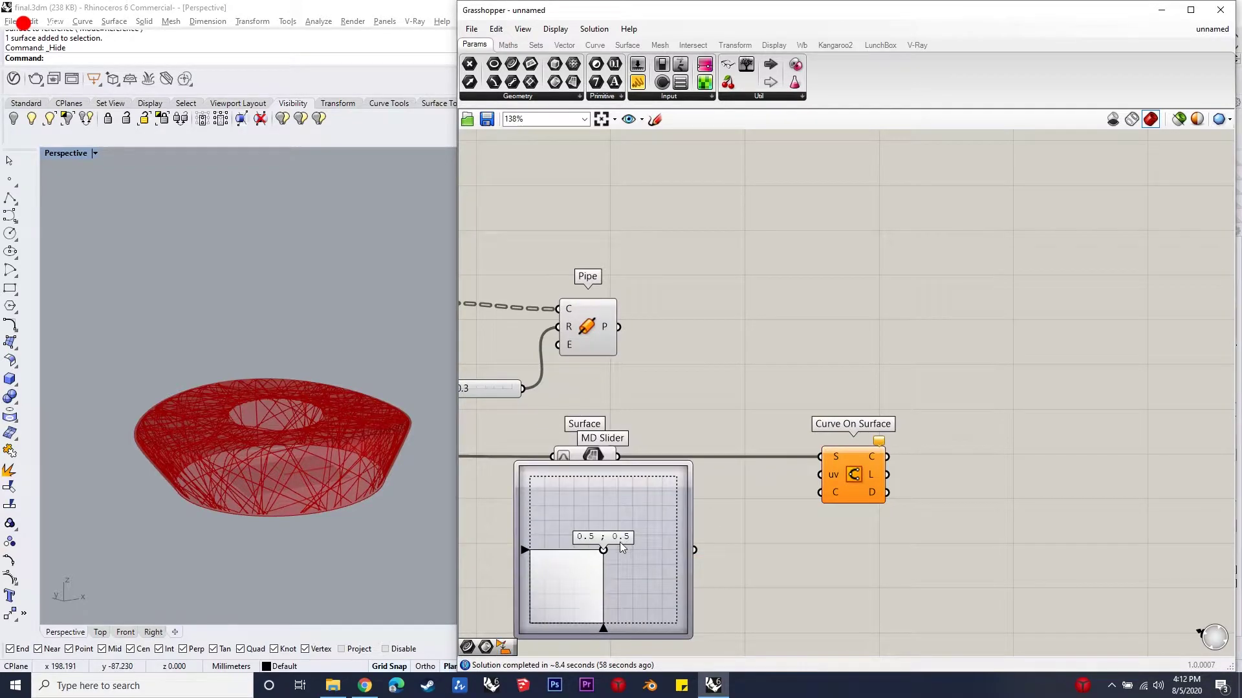
- Duplicate the MD Slider and wire the first one into the uv input
{"action": "scroll", "coordinate": [641, 562], "scroll_direction": "down", "scroll_amount": 5}
{"action": "left_click", "coordinate": [635, 514]}
{"action": "mouse_move", "coordinate": [639, 562]}
{"action": "left_mouse_down"}
{"action": "mouse_move", "coordinate": [645, 522]}
{"action": "mouse_move", "coordinate": [646, 596]}
{"action": "left_mouse_up"}
{"action": "key", "text": "ctrl+c"}
{"action": "key", "text": "ctrl+v"}
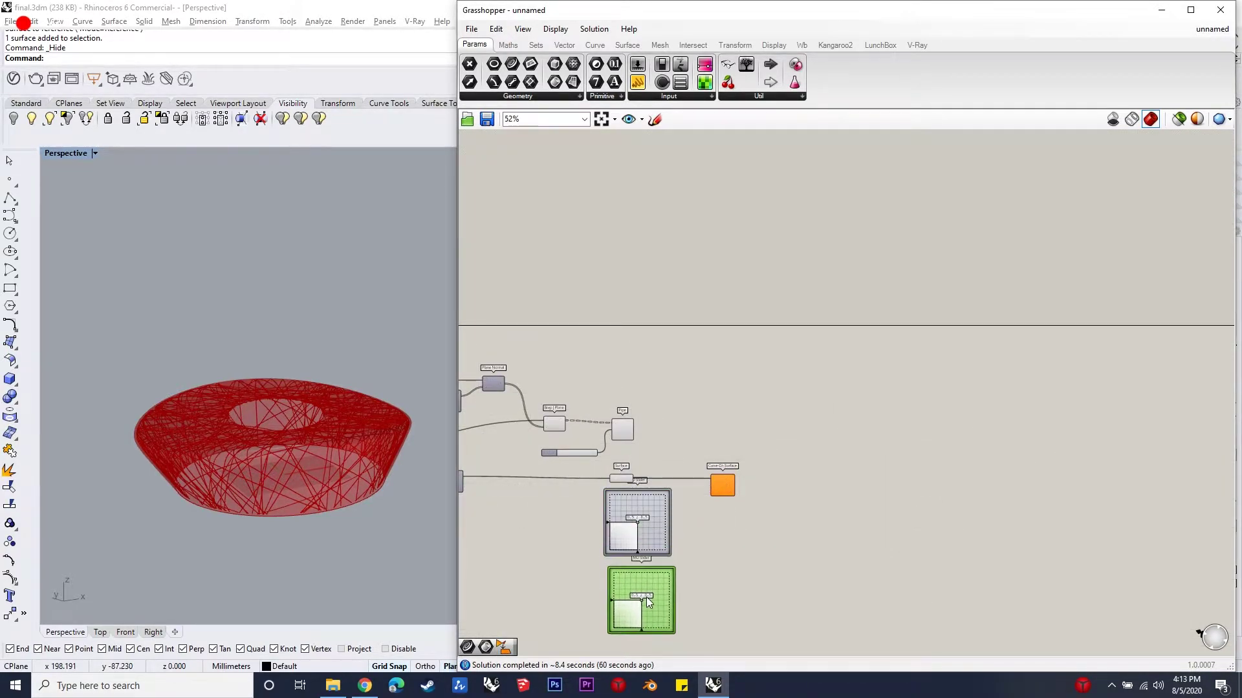
{"action": "scroll", "coordinate": [676, 493], "scroll_direction": "up", "scroll_amount": 5}
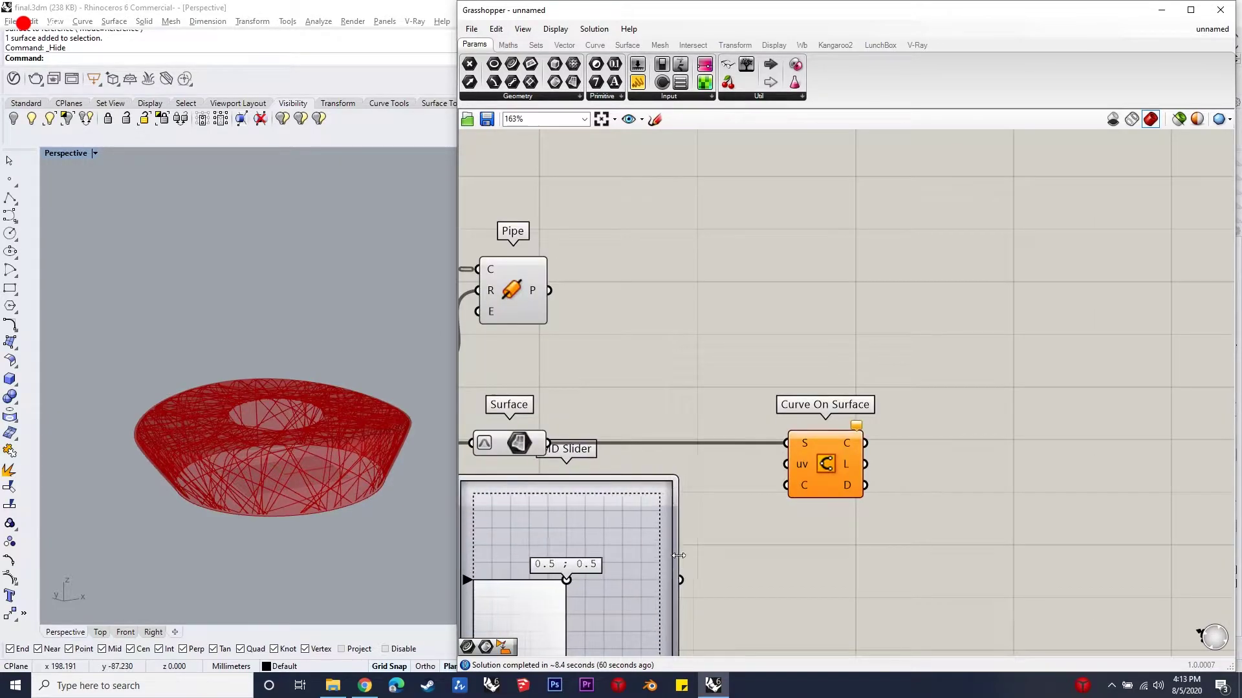
{"action": "mouse_move", "coordinate": [678, 580]}
{"action": "left_mouse_down"}
{"action": "mouse_move", "coordinate": [786, 464]}
{"action": "mouse_move", "coordinate": [747, 620]}
{"action": "left_mouse_up"}
{"action": "scroll", "coordinate": [796, 456], "scroll_direction": "down", "scroll_amount": 4}
{"action": "scroll", "coordinate": [714, 514], "scroll_direction": "up", "scroll_amount": 4}
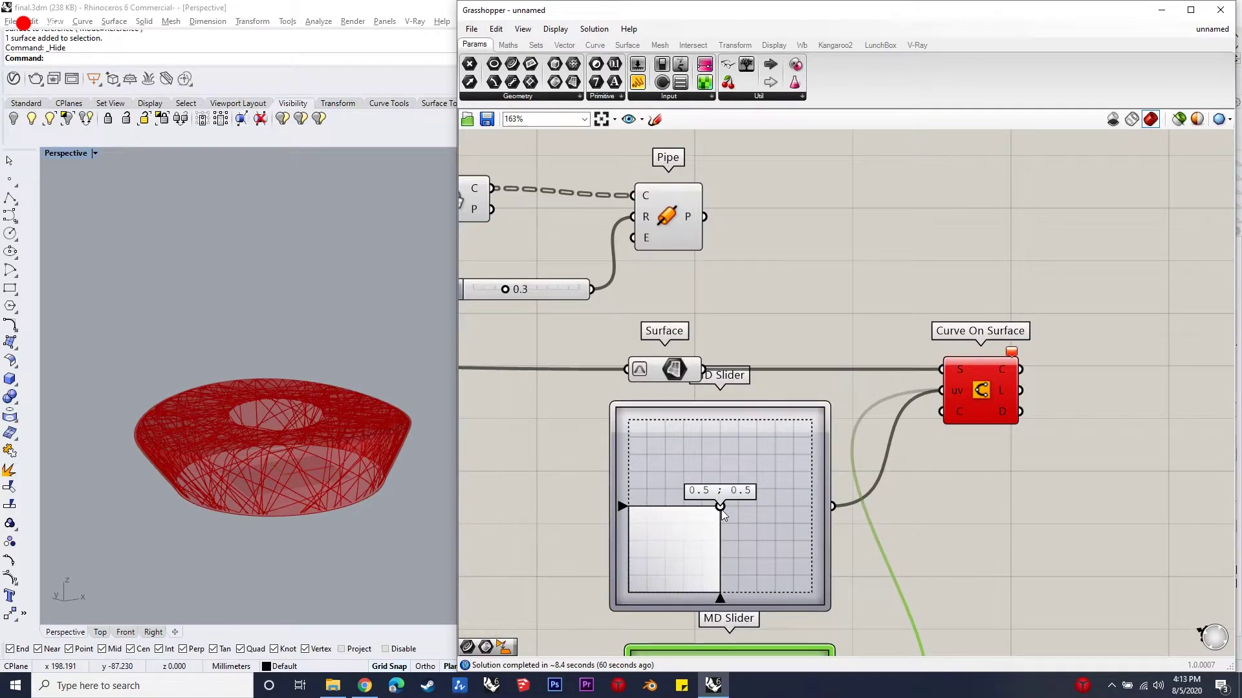
- Set the two uv points to about 0.22 ; 0.71 and 0.8 ; 0.81
{"action": "mouse_move", "coordinate": [721, 508]}
{"action": "left_mouse_down"}
{"action": "mouse_move", "coordinate": [662, 481]}
{"action": "mouse_move", "coordinate": [671, 471]}
{"action": "left_mouse_up"}
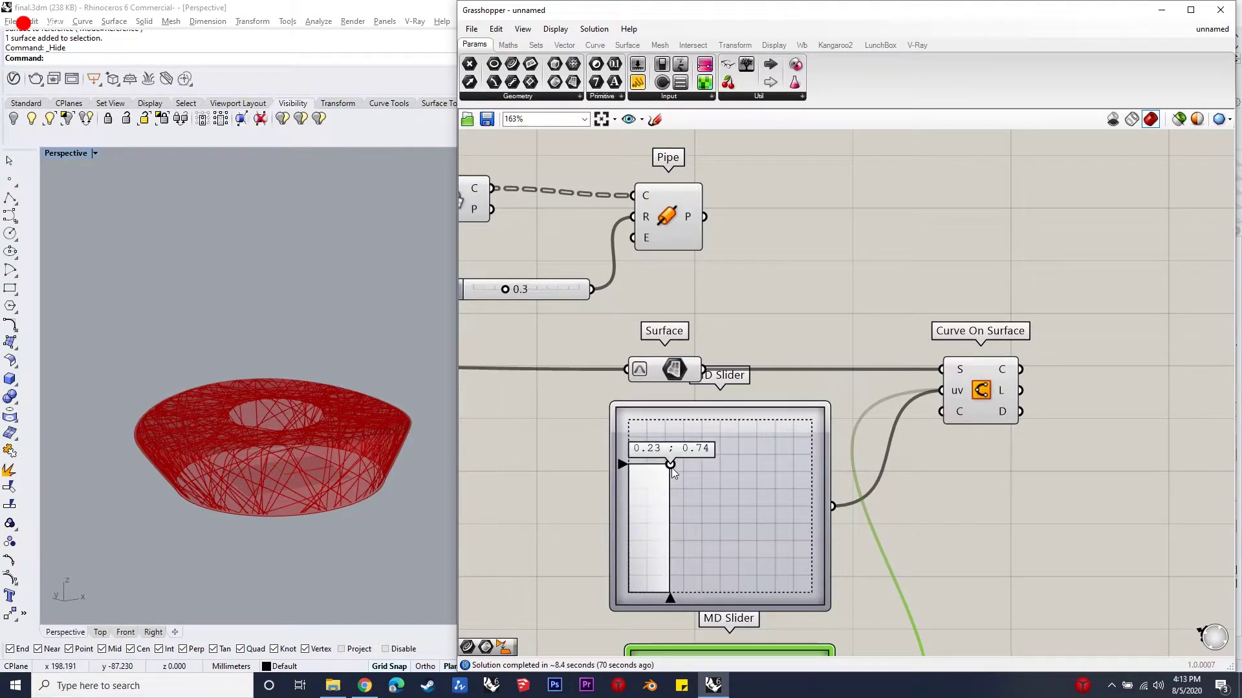
{"action": "left_click_drag", "start_coordinate": [670, 466], "coordinate": [672, 474]}
{"action": "scroll", "coordinate": [686, 491], "scroll_direction": "down", "scroll_amount": 5}
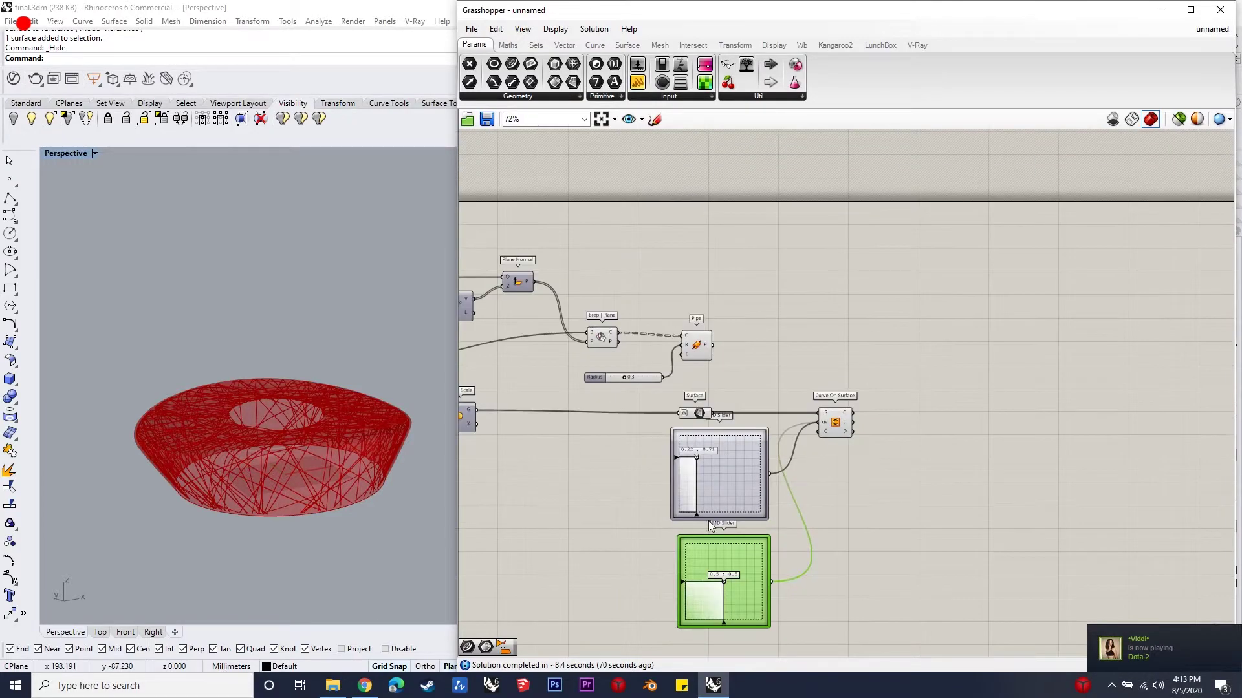
{"action": "scroll", "coordinate": [718, 582], "scroll_direction": "up", "scroll_amount": 6}
{"action": "left_click_drag", "start_coordinate": [776, 591], "coordinate": [814, 545]}
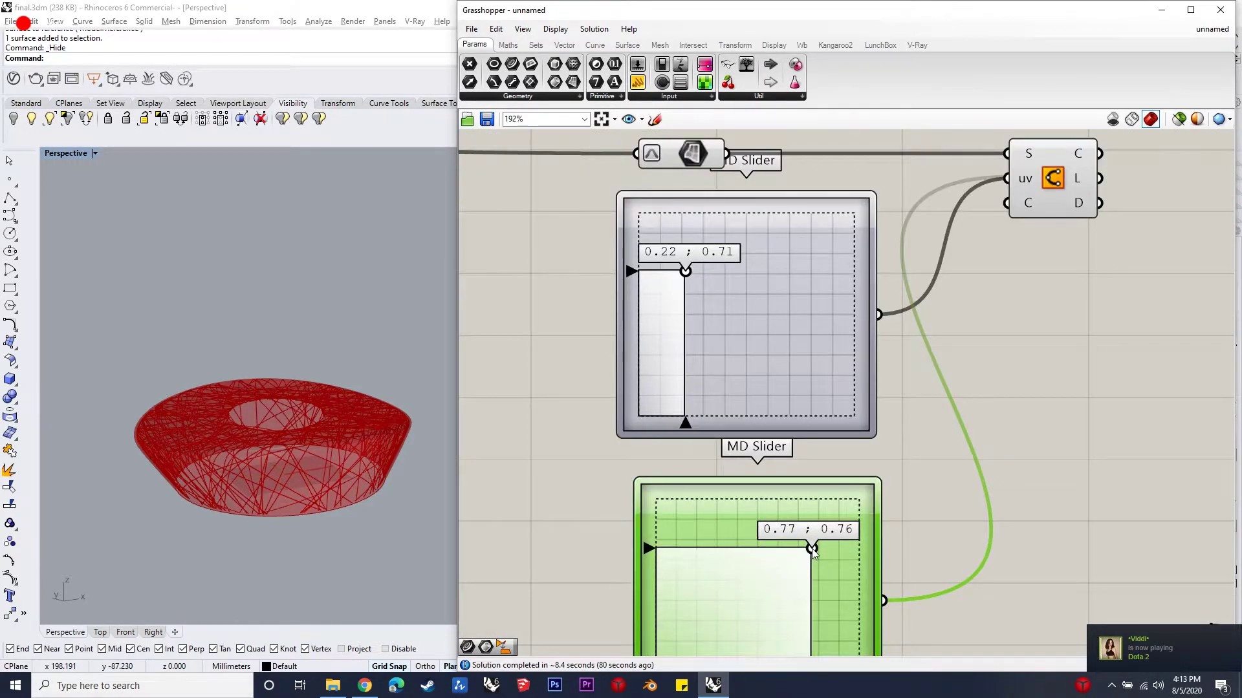
{"action": "left_click_drag", "start_coordinate": [814, 546], "coordinate": [818, 538]}
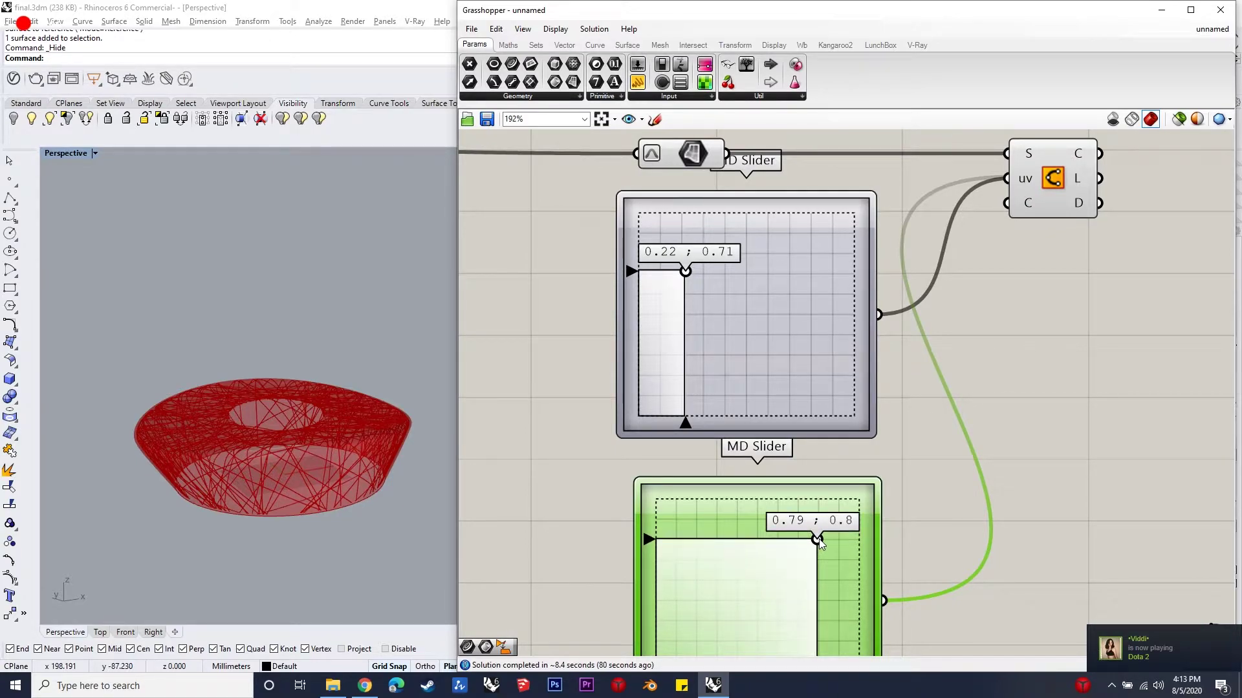
{"action": "scroll", "coordinate": [689, 510], "scroll_direction": "down", "scroll_amount": 2}
{"action": "scroll", "coordinate": [689, 511], "scroll_direction": "down", "scroll_amount": 3}
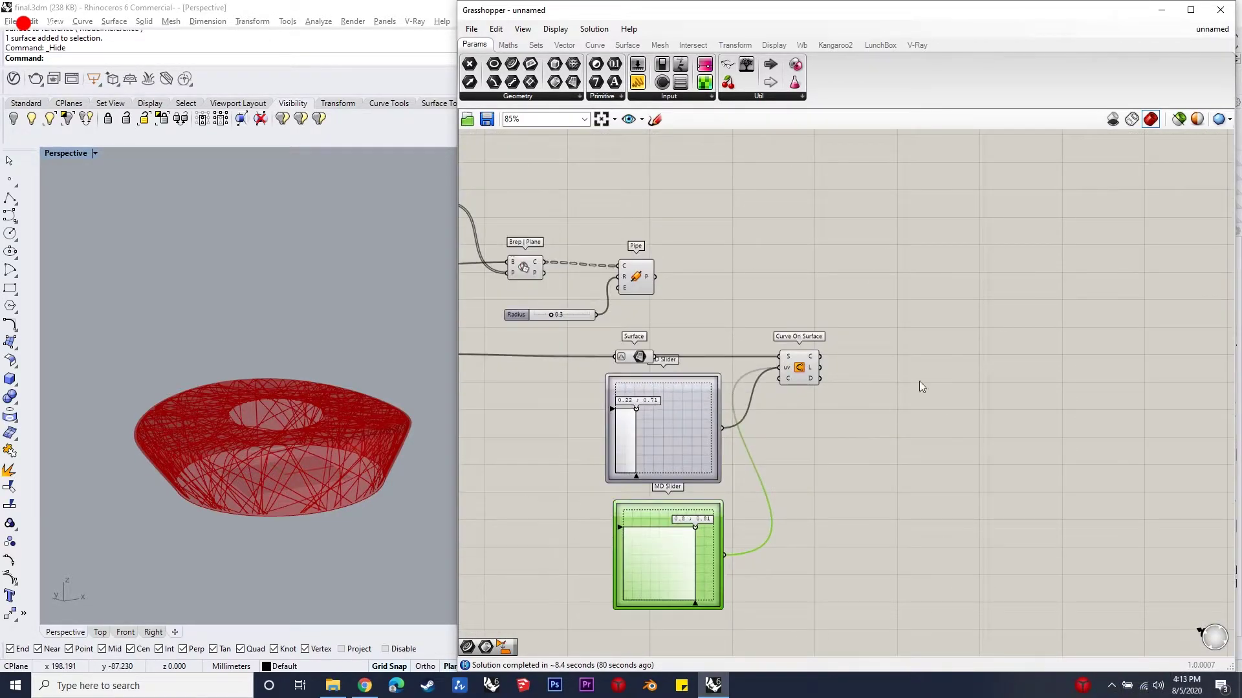
{"action": "double_click", "coordinate": [934, 370]}
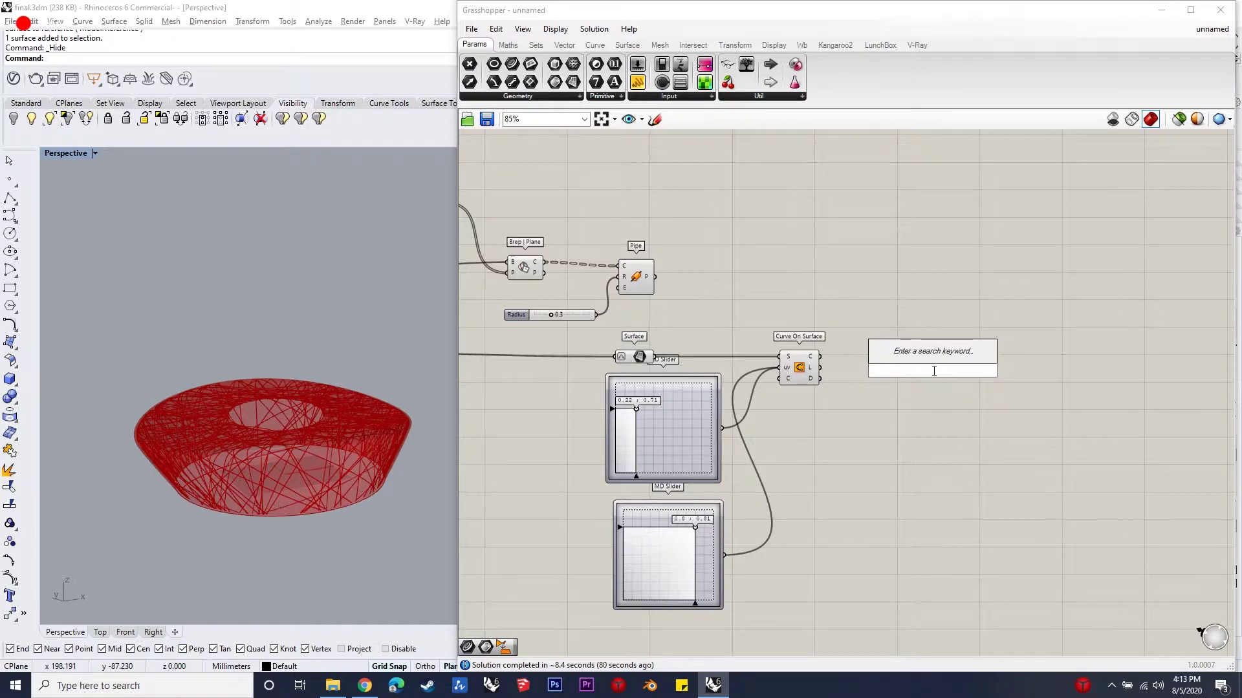
- Add Perp Frames along the surface curve with a Count slider of 200
{"action": "type", "text": "perp frames"}
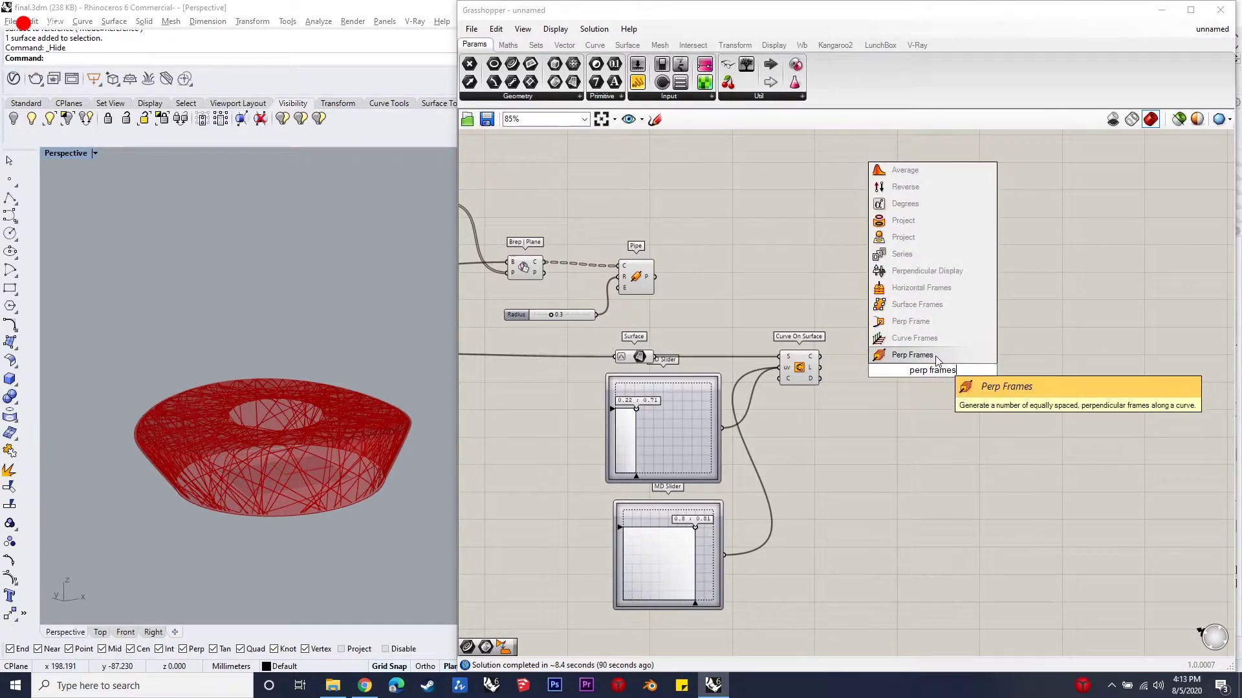
{"action": "key", "text": "Return"}
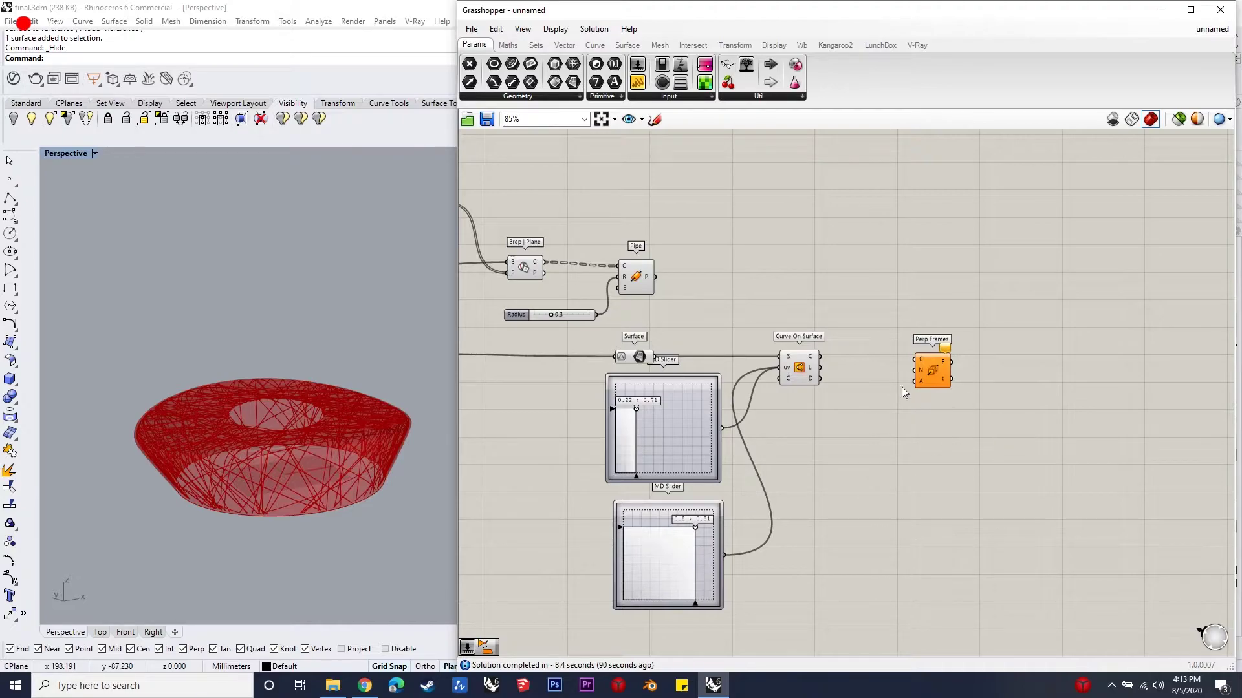
{"action": "left_click_drag", "start_coordinate": [820, 356], "coordinate": [952, 370]}
{"action": "left_click", "coordinate": [913, 411]}
{"action": "double_click", "coordinate": [881, 427]}
{"action": "type", "text": "200"}
{"action": "key", "text": "Return"}
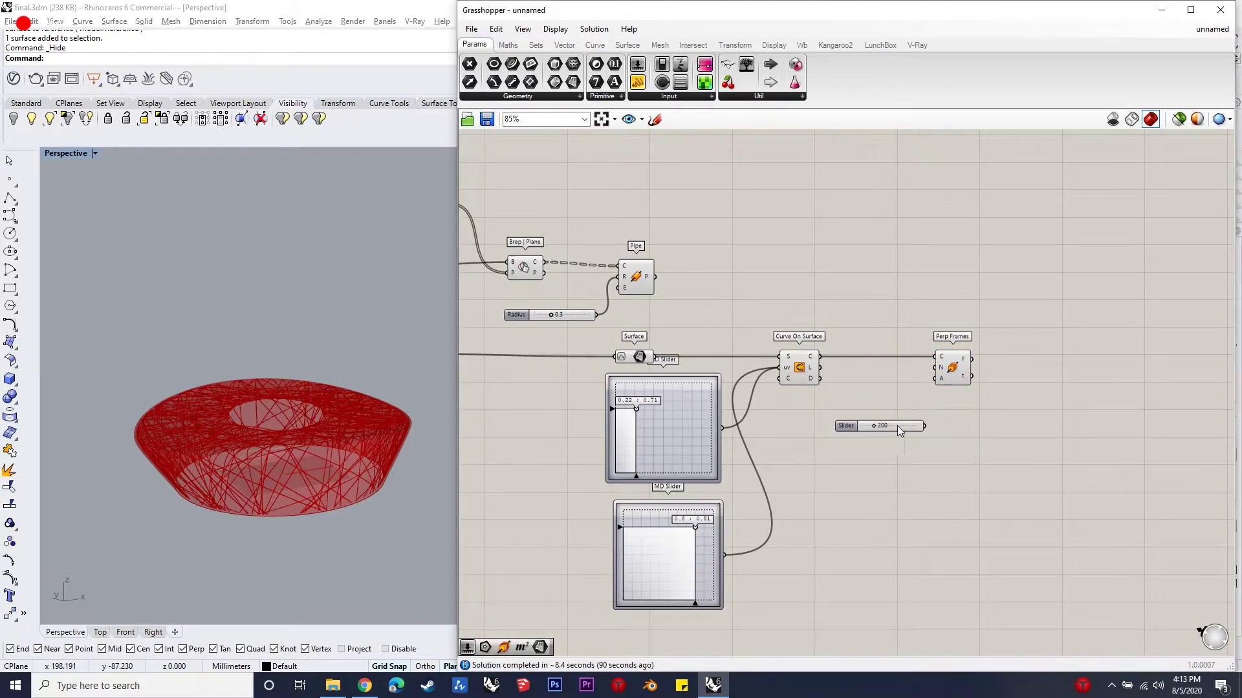
{"action": "mouse_move", "coordinate": [935, 368]}
{"action": "left_mouse_down"}
{"action": "mouse_move", "coordinate": [926, 426]}
{"action": "mouse_move", "coordinate": [977, 373]}
{"action": "left_mouse_up"}
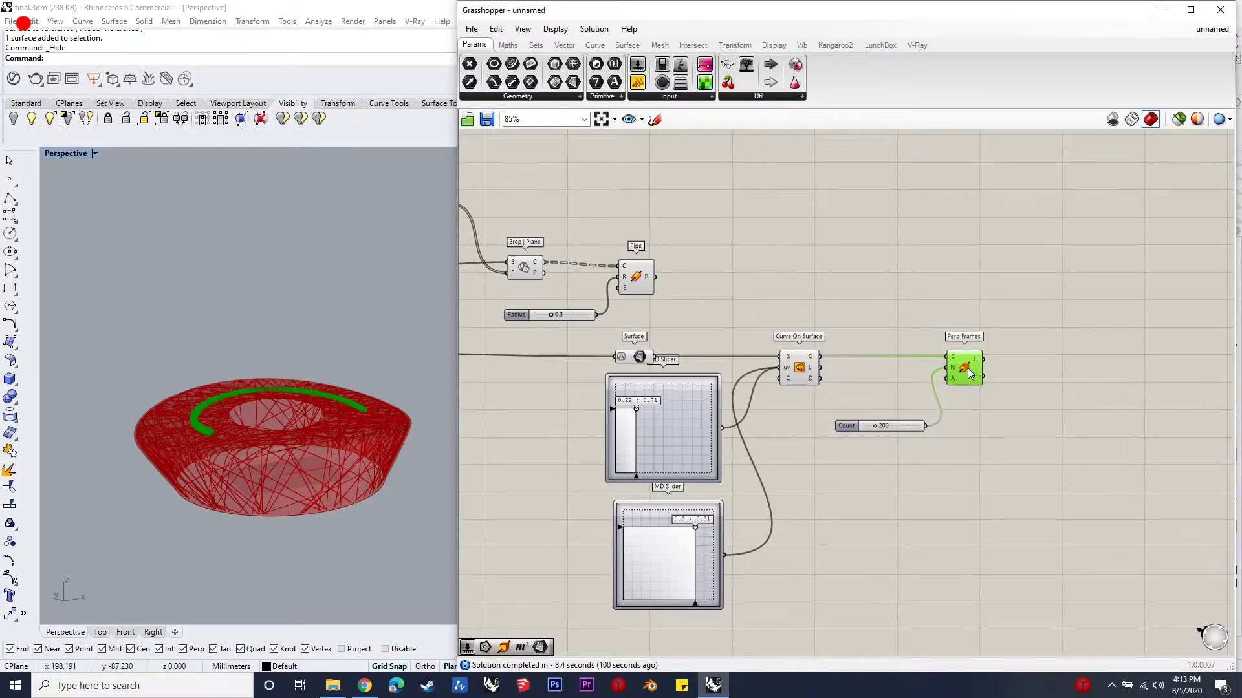
- Slice the ring surface with the perpendicular frames using a Brep | Plane component
{"action": "left_click", "coordinate": [1045, 327]}
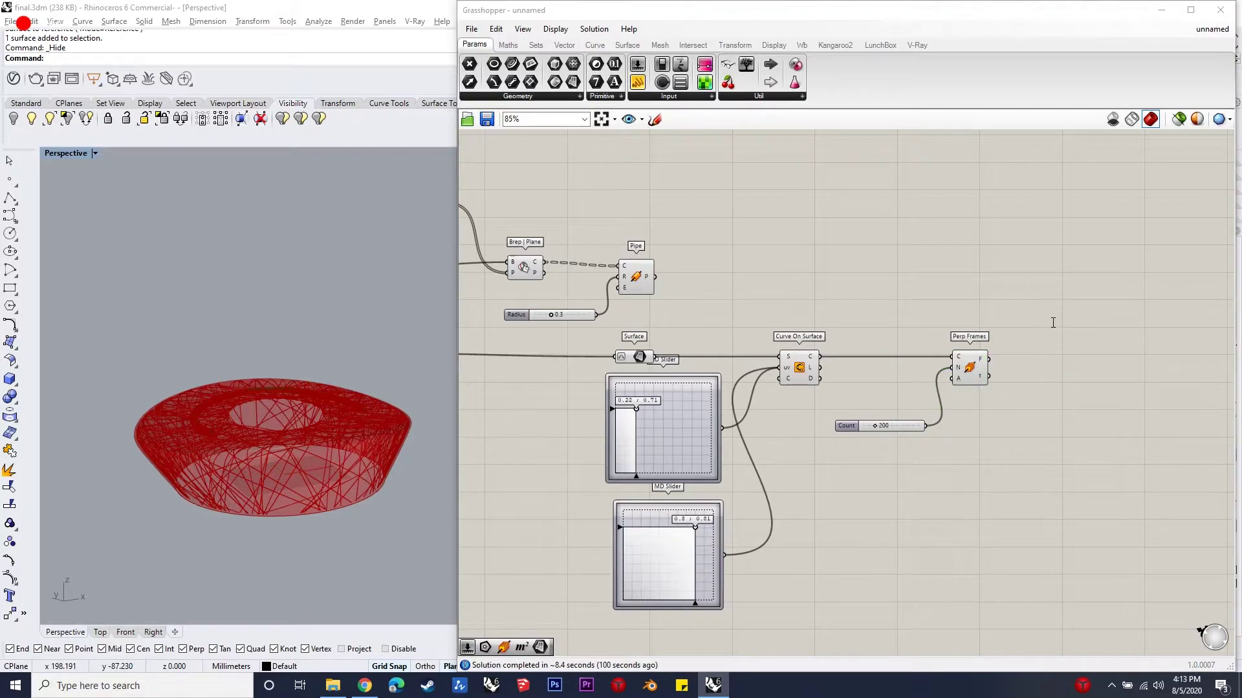
{"action": "double_click", "coordinate": [1045, 327]}
{"action": "type", "text": "brep pla"}
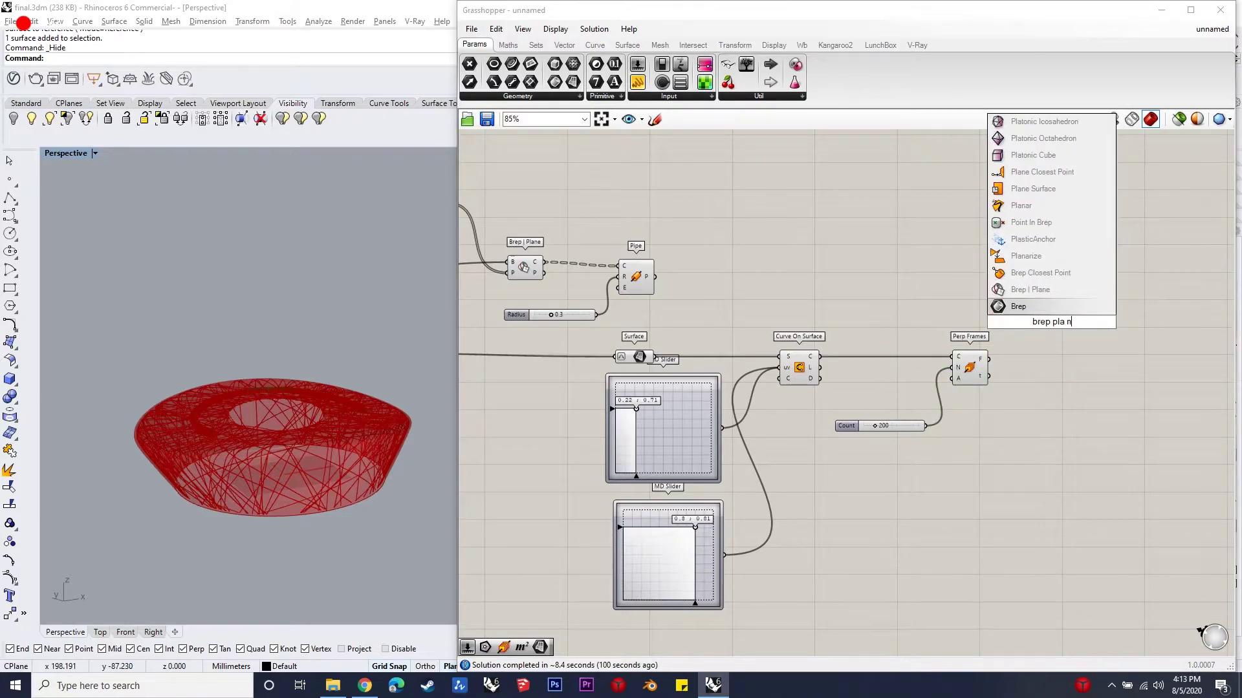
{"action": "type", "text": "ne"}
{"action": "key", "text": "Return"}
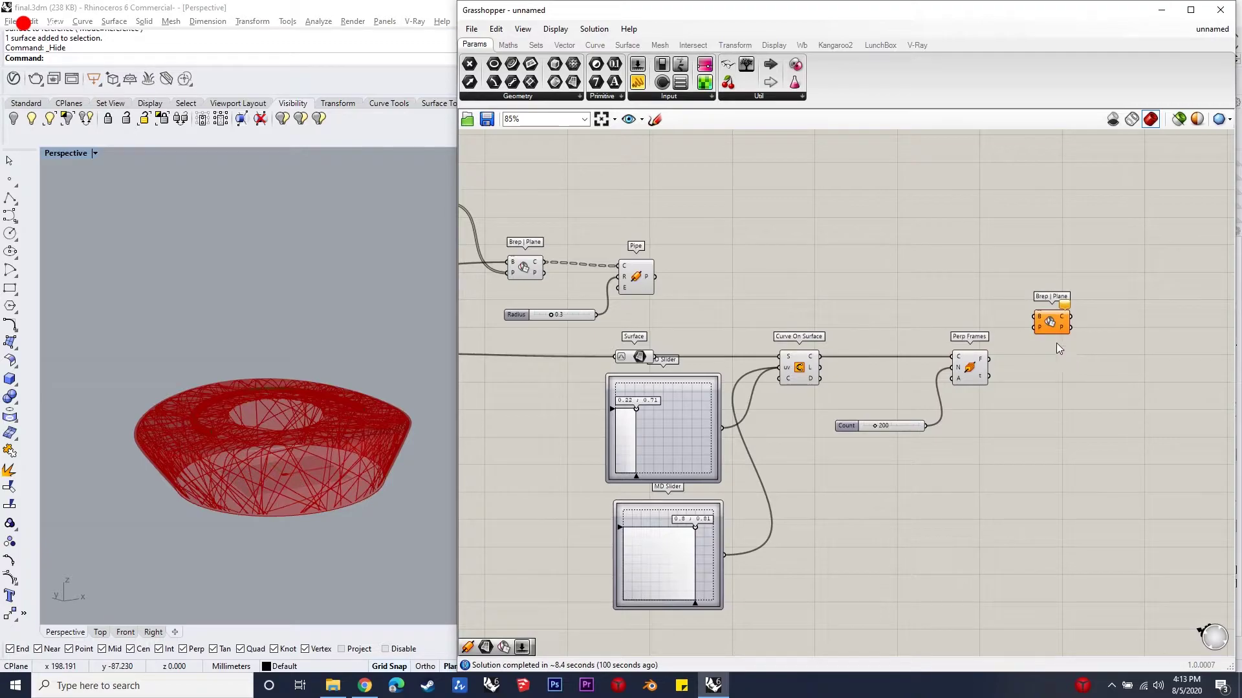
{"action": "left_click_drag", "start_coordinate": [1022, 331], "coordinate": [1001, 357]}
{"action": "mouse_move", "coordinate": [654, 356]}
{"action": "left_mouse_down"}
{"action": "mouse_move", "coordinate": [1034, 328]}
{"action": "mouse_move", "coordinate": [988, 359]}
{"action": "left_mouse_up"}
{"action": "left_click_drag", "start_coordinate": [1033, 317], "coordinate": [653, 358]}
{"action": "scroll", "coordinate": [250, 508], "scroll_direction": "up", "scroll_amount": 3}
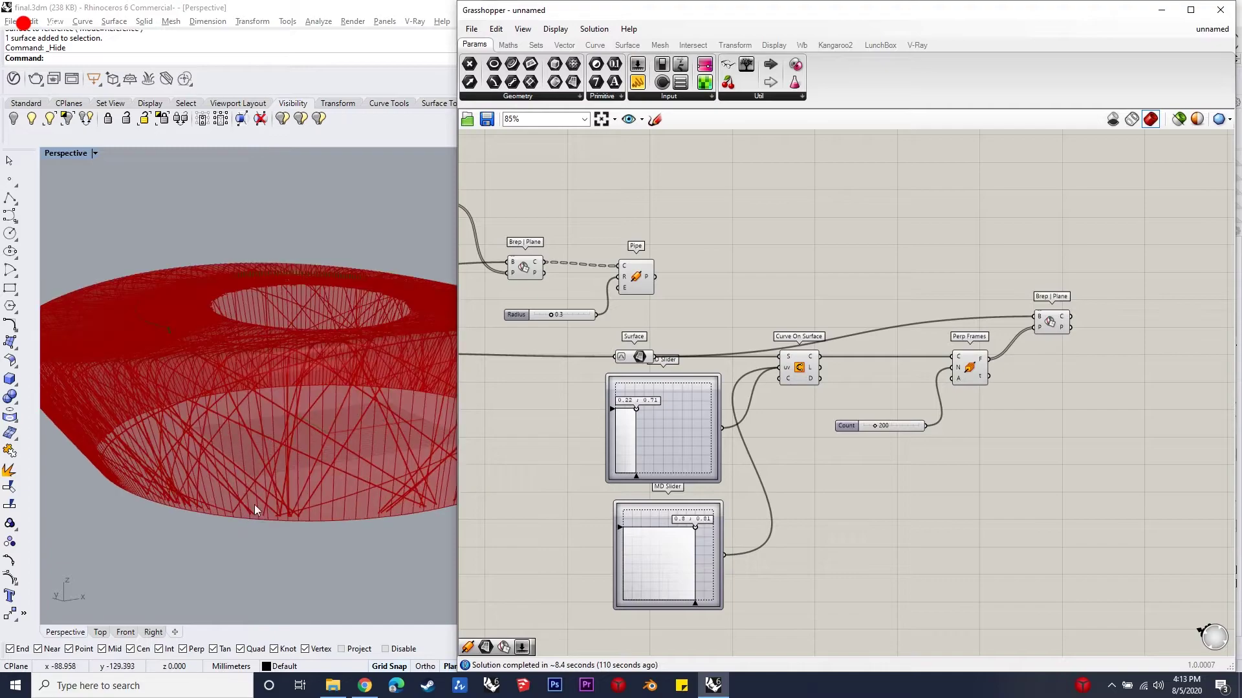
{"action": "scroll", "coordinate": [281, 468], "scroll_direction": "up", "scroll_amount": 5}
{"action": "scroll", "coordinate": [281, 468], "scroll_direction": "down", "scroll_amount": 3}
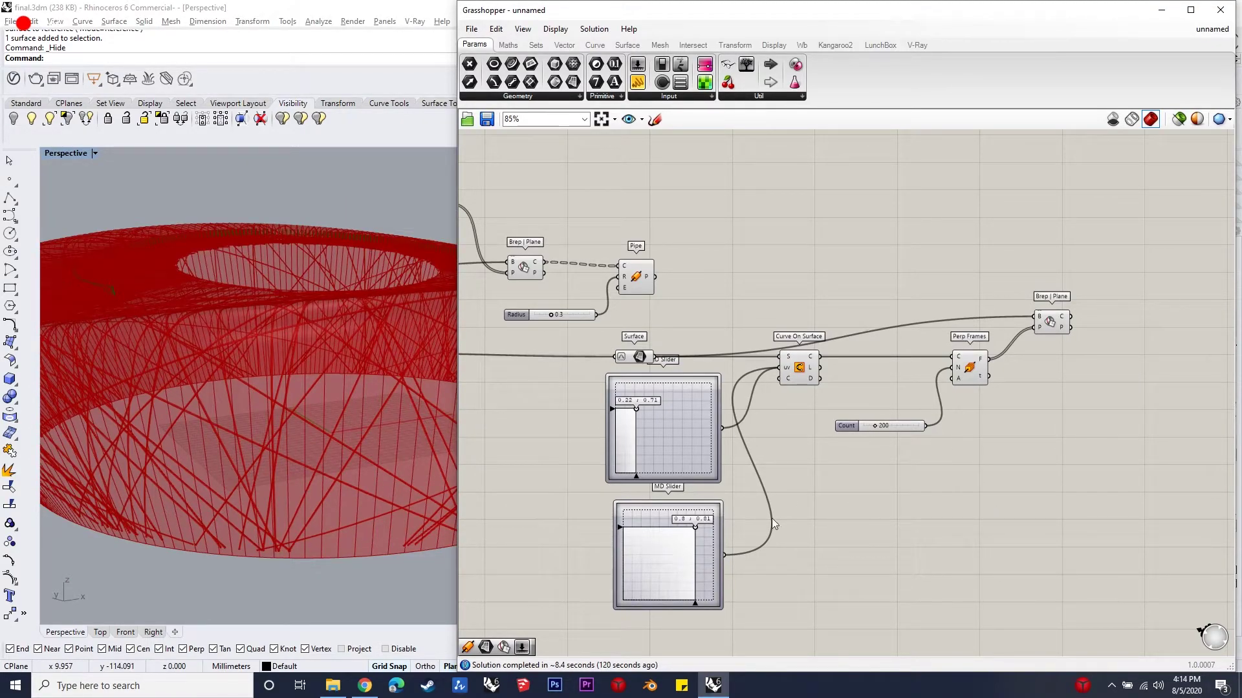
- Add a Merge component taking the section curves
{"action": "double_click", "coordinate": [1146, 276]}
{"action": "type", "text": "merge"}
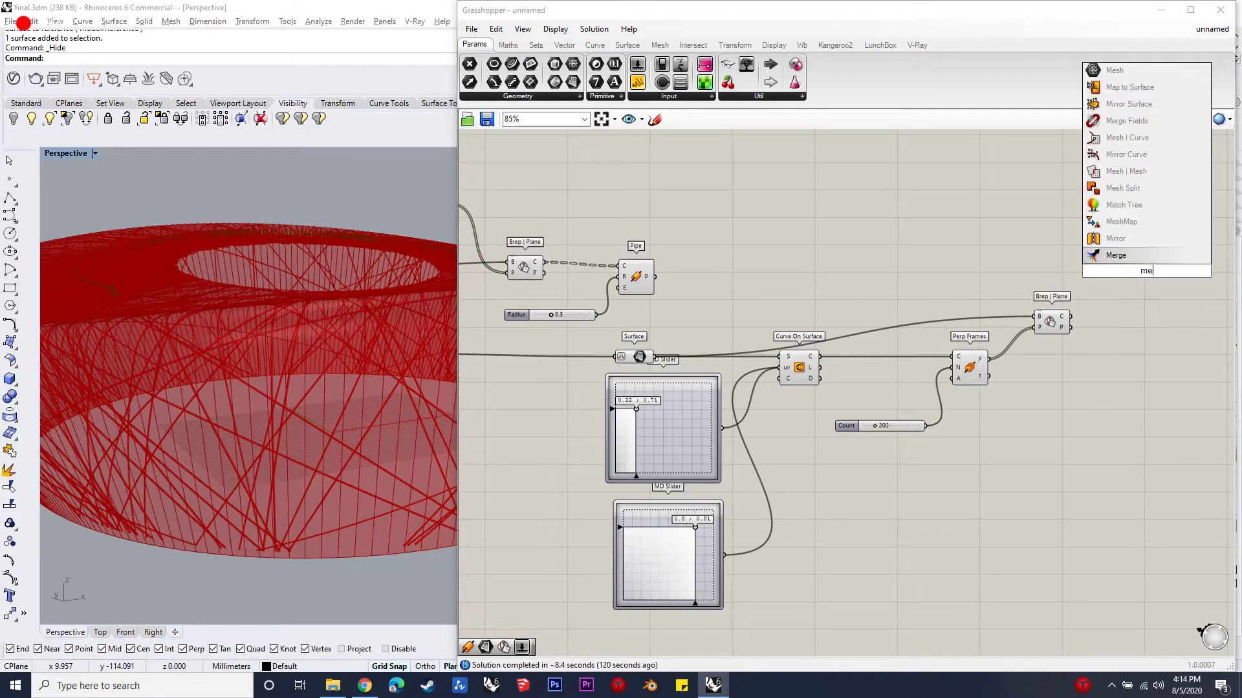
{"action": "key", "text": "Return"}
{"action": "left_click_drag", "start_coordinate": [1073, 326], "coordinate": [1135, 278]}
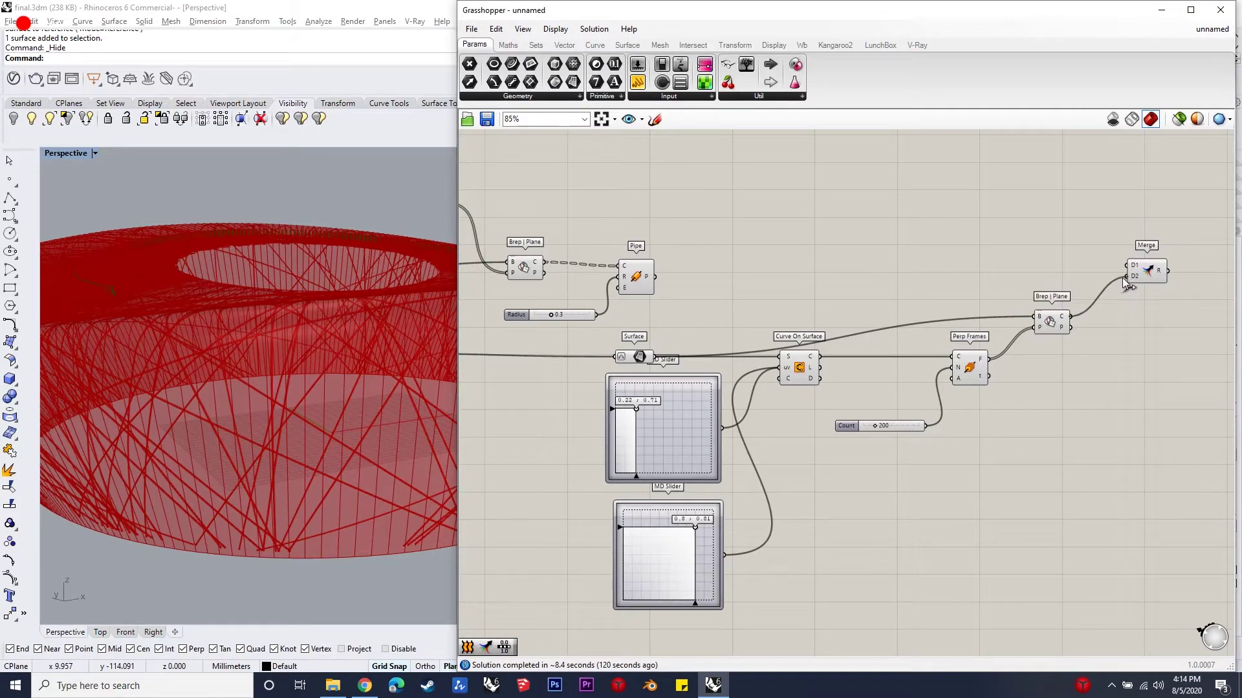
- Scale the section curves with a factor slider of 1.02
{"action": "double_click", "coordinate": [1122, 323]}
{"action": "type", "text": "sacle"}
{"action": "key", "text": "Return"}
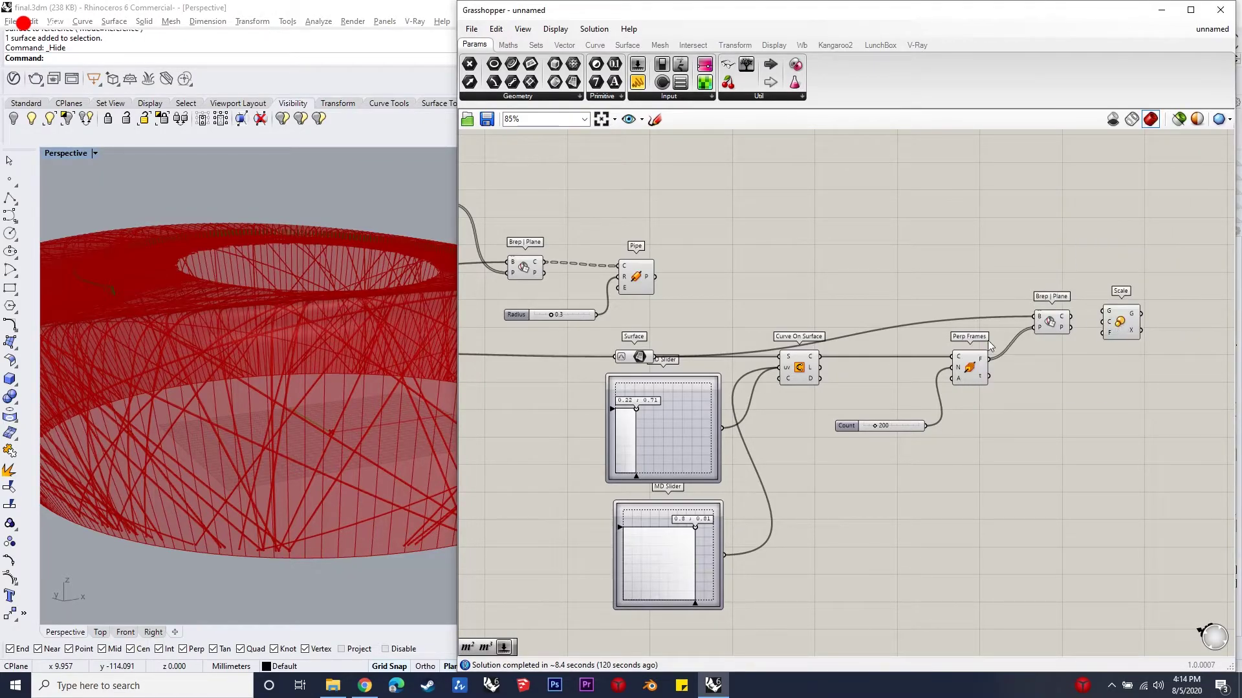
{"action": "right_click_drag", "start_coordinate": [1122, 328], "coordinate": [776, 330]}
{"action": "scroll", "coordinate": [808, 330], "scroll_direction": "up", "scroll_amount": 1}
{"action": "left_click_drag", "start_coordinate": [705, 322], "coordinate": [854, 334]}
{"action": "double_click", "coordinate": [750, 391]}
{"action": "type", "text": "1.02"}
{"action": "key", "text": "Return"}
{"action": "left_click_drag", "start_coordinate": [833, 348], "coordinate": [805, 401]}
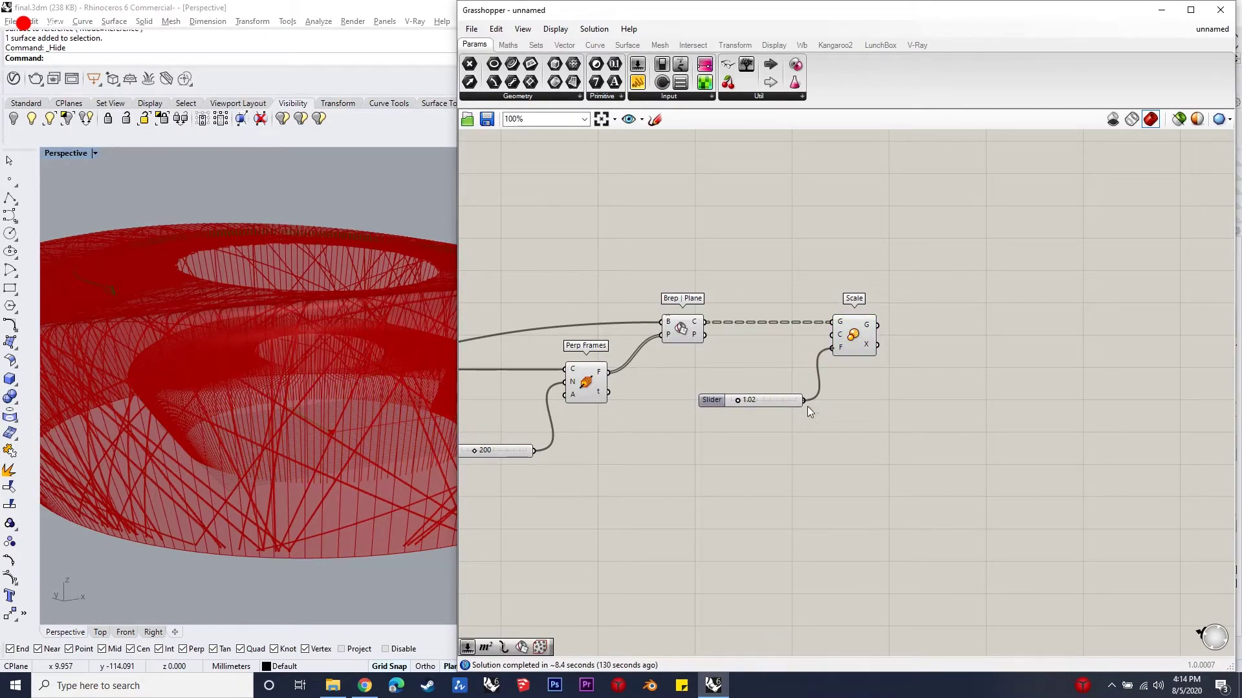
- Merge the original and scaled section curves with both inputs grafted
{"action": "double_click", "coordinate": [996, 289]}
{"action": "type", "text": "merge"}
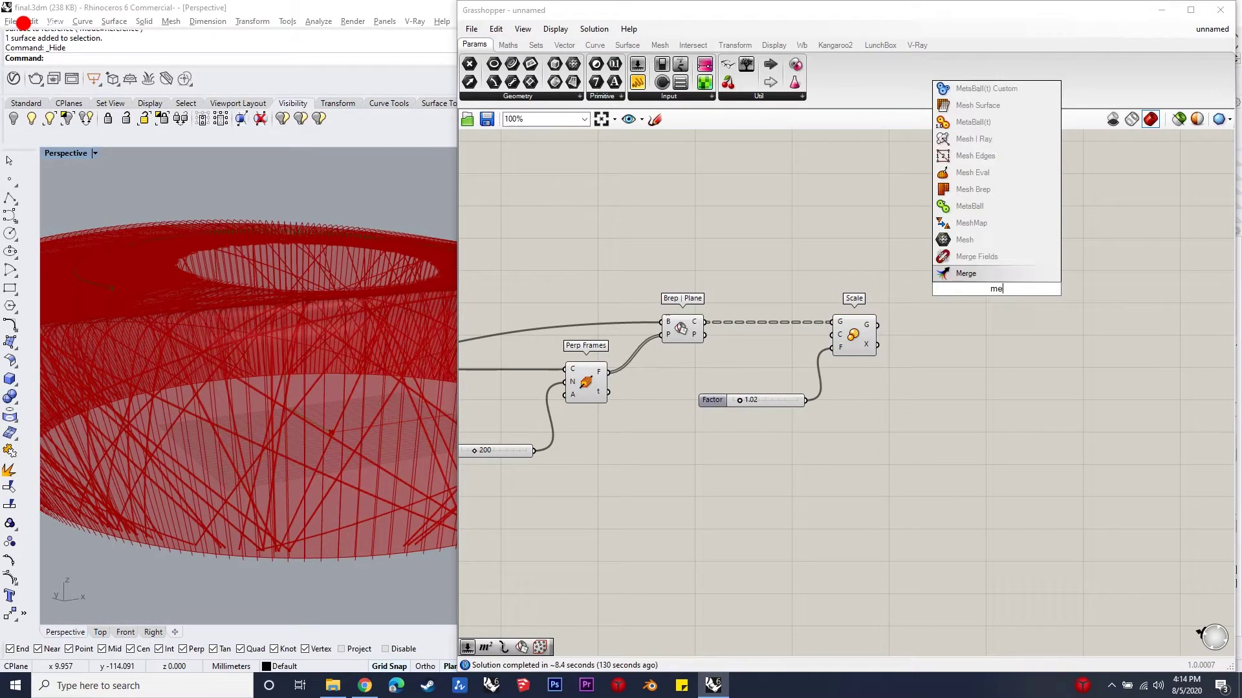
{"action": "key", "text": "Return"}
{"action": "mouse_move", "coordinate": [878, 326]}
{"action": "left_mouse_down"}
{"action": "mouse_move", "coordinate": [974, 295]}
{"action": "mouse_move", "coordinate": [705, 322]}
{"action": "left_mouse_up"}
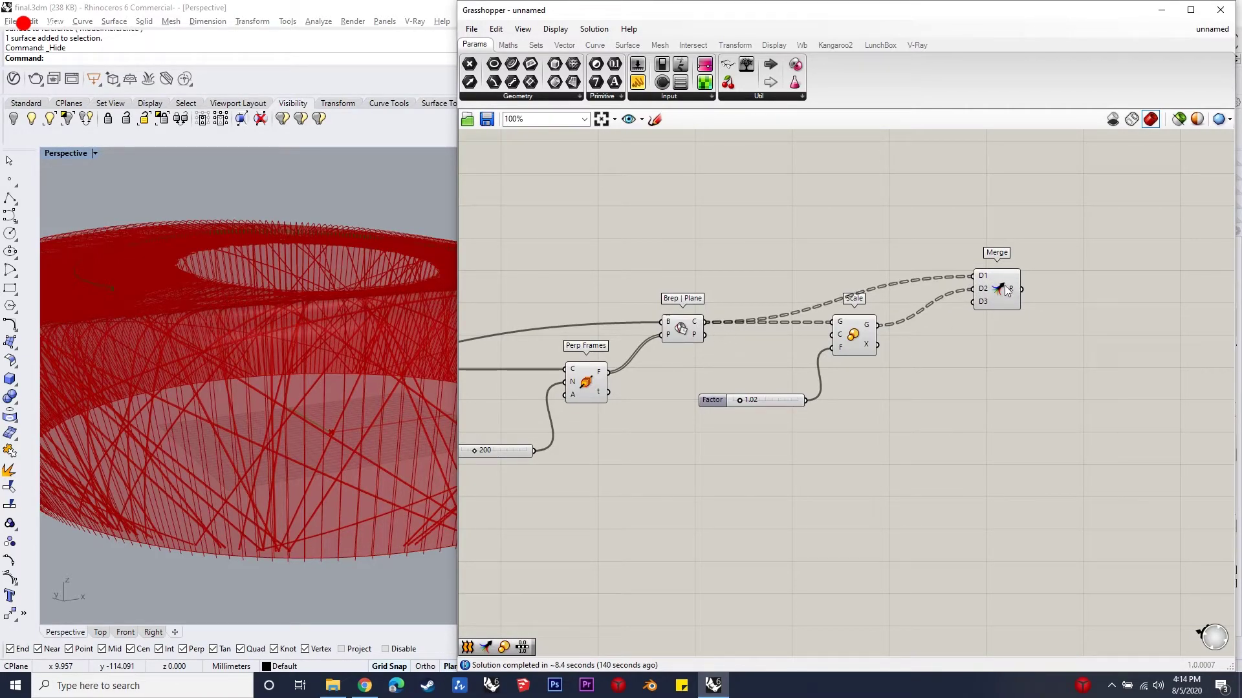
{"action": "right_click", "coordinate": [983, 277]}
{"action": "left_click", "coordinate": [1020, 390]}
{"action": "right_click", "coordinate": [987, 290]}
{"action": "left_click", "coordinate": [1020, 402]}
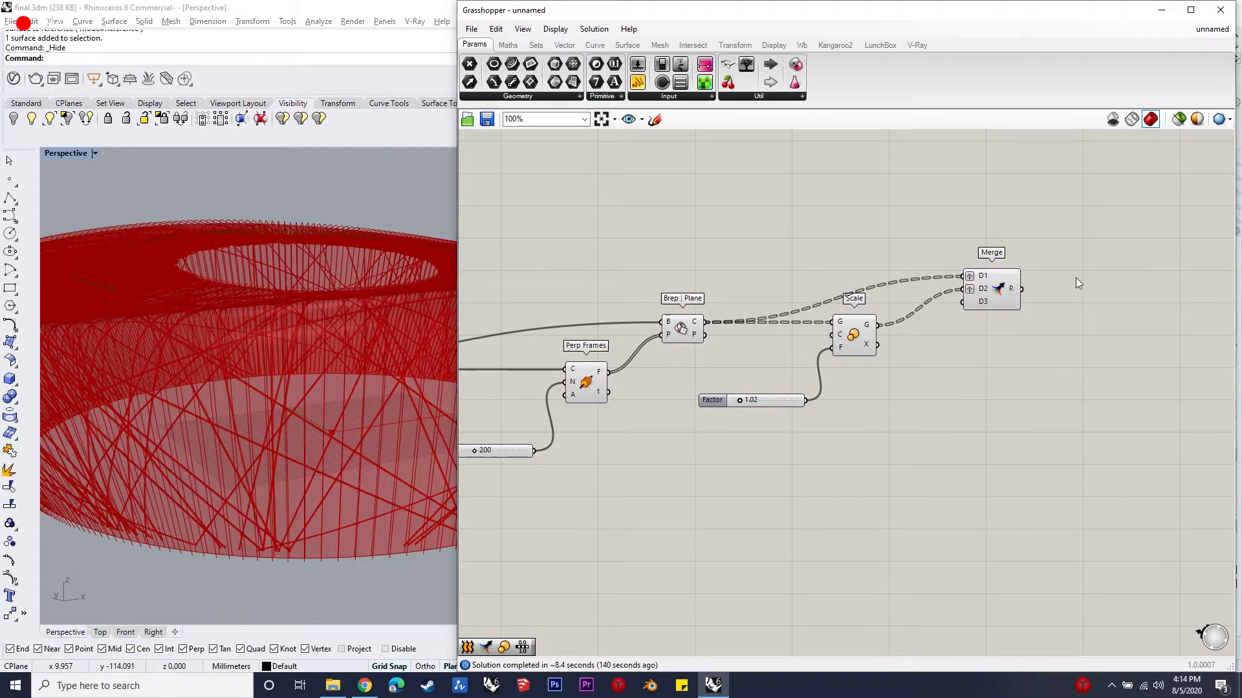
- Loft each curve pair into thin vertical ribs
{"action": "double_click", "coordinate": [1078, 277]}
{"action": "type", "text": "loft"}
{"action": "key", "text": "Return"}
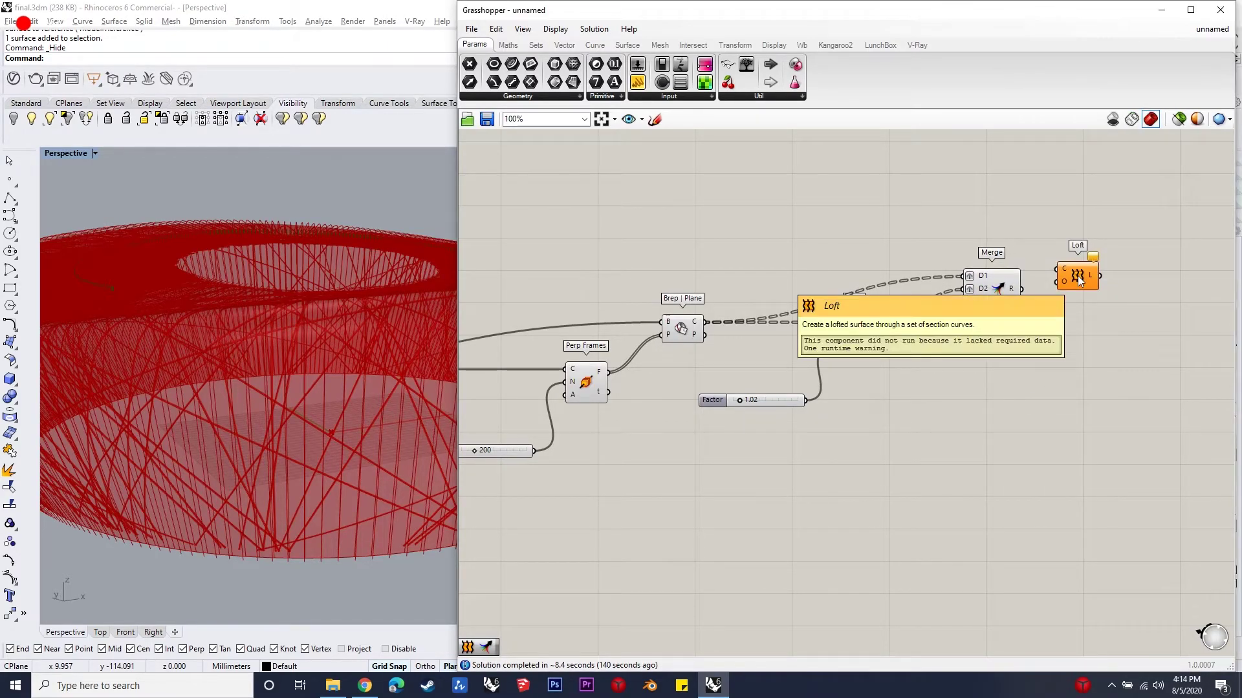
{"action": "left_click_drag", "start_coordinate": [1022, 290], "coordinate": [1057, 269]}
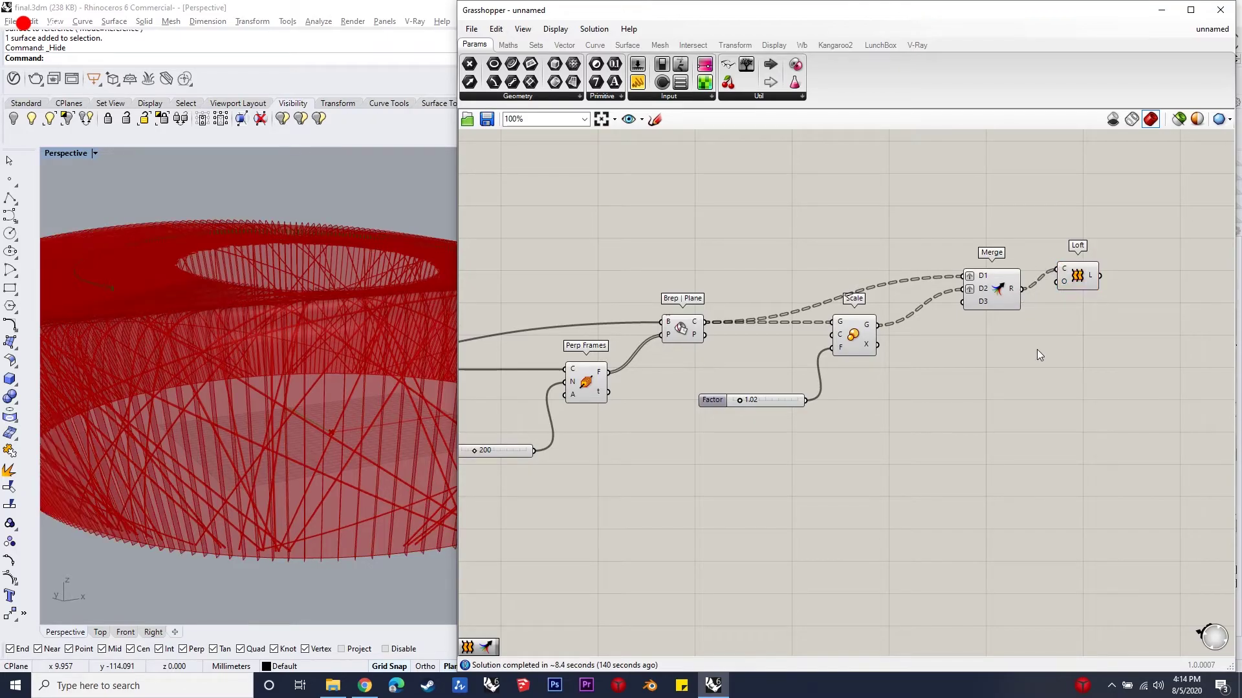
{"action": "mouse_move", "coordinate": [348, 370]}
{"action": "right_mouse_down"}
{"action": "mouse_move", "coordinate": [380, 360]}
{"action": "mouse_move", "coordinate": [388, 424]}
{"action": "mouse_move", "coordinate": [302, 388]}
{"action": "mouse_move", "coordinate": [304, 336]}
{"action": "right_mouse_up"}
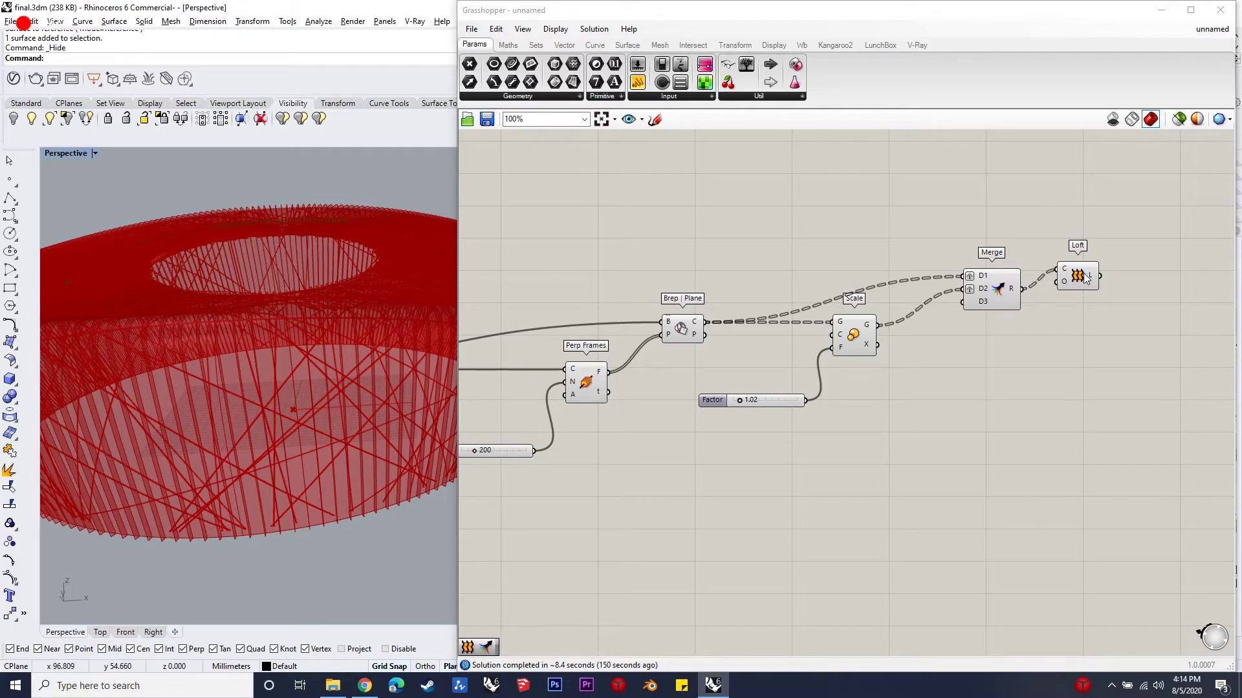
{"action": "left_click_drag", "start_coordinate": [1087, 277], "coordinate": [1116, 297]}
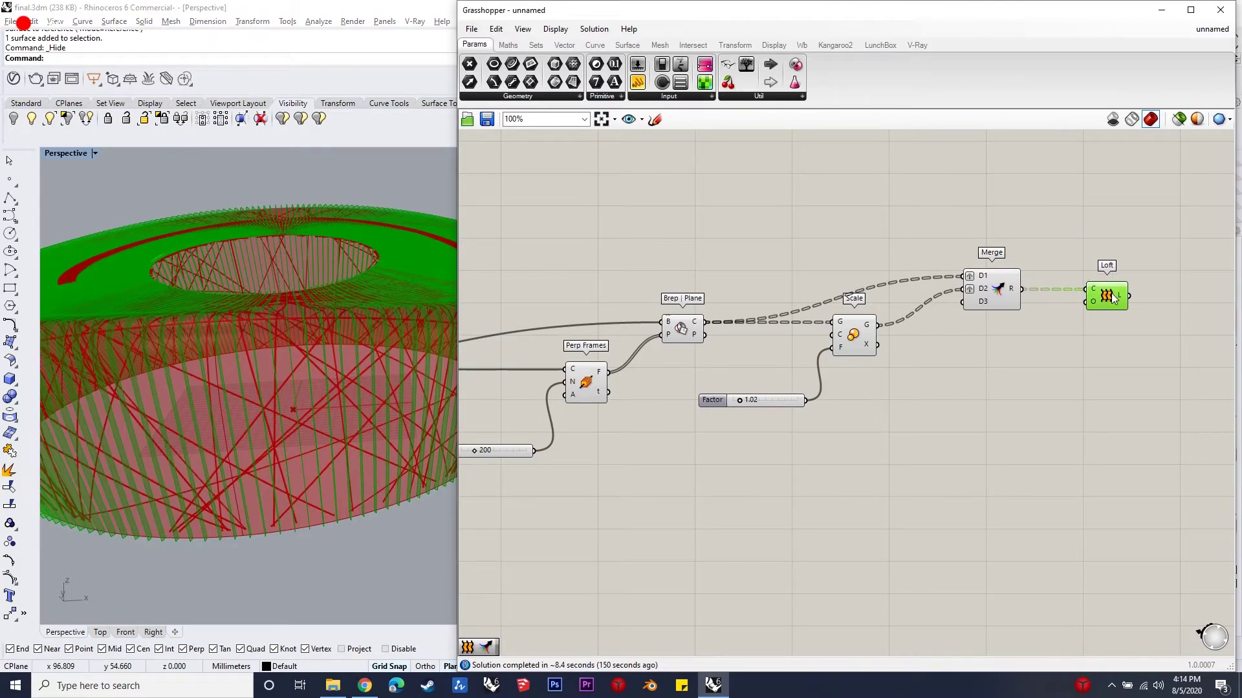
{"action": "left_click", "coordinate": [1046, 382]}
{"action": "scroll", "coordinate": [1062, 402], "scroll_direction": "down", "scroll_amount": 3}
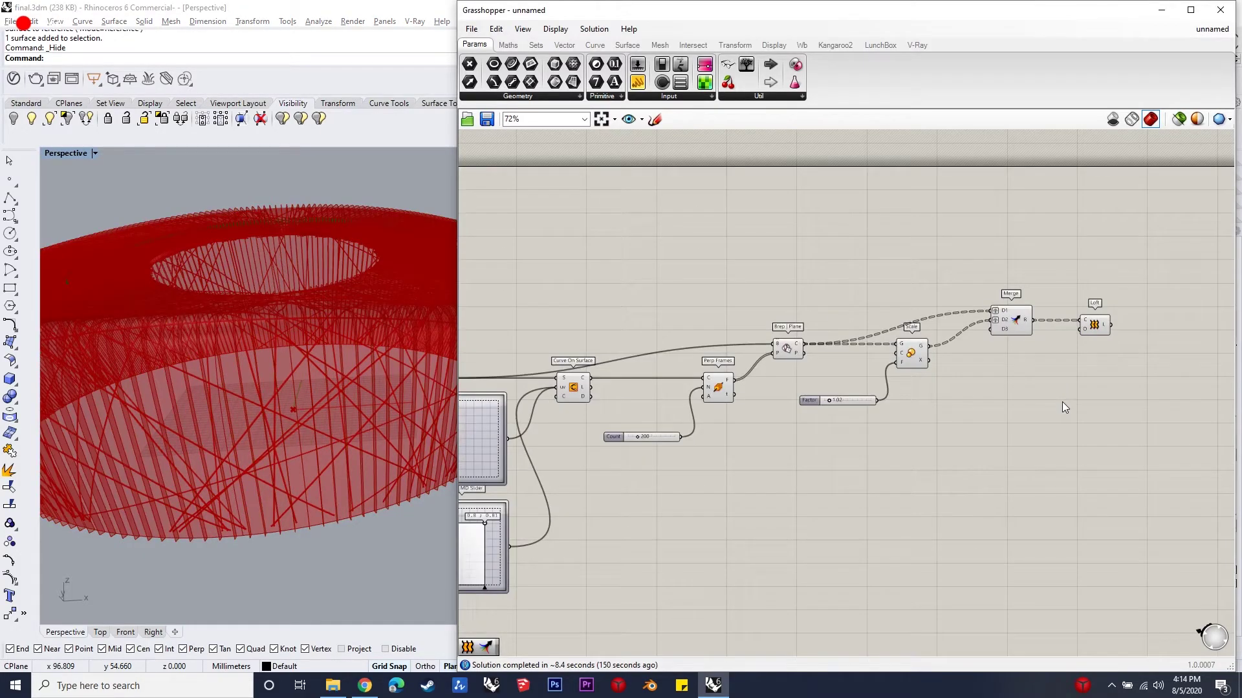
- Add a new Merge combining the lofted ribs and the pipes
{"action": "double_click", "coordinate": [1152, 301]}
{"action": "type", "text": "merge"}
{"action": "key", "text": "Return"}
{"action": "scroll", "coordinate": [1150, 301], "scroll_direction": "up", "scroll_amount": 3}
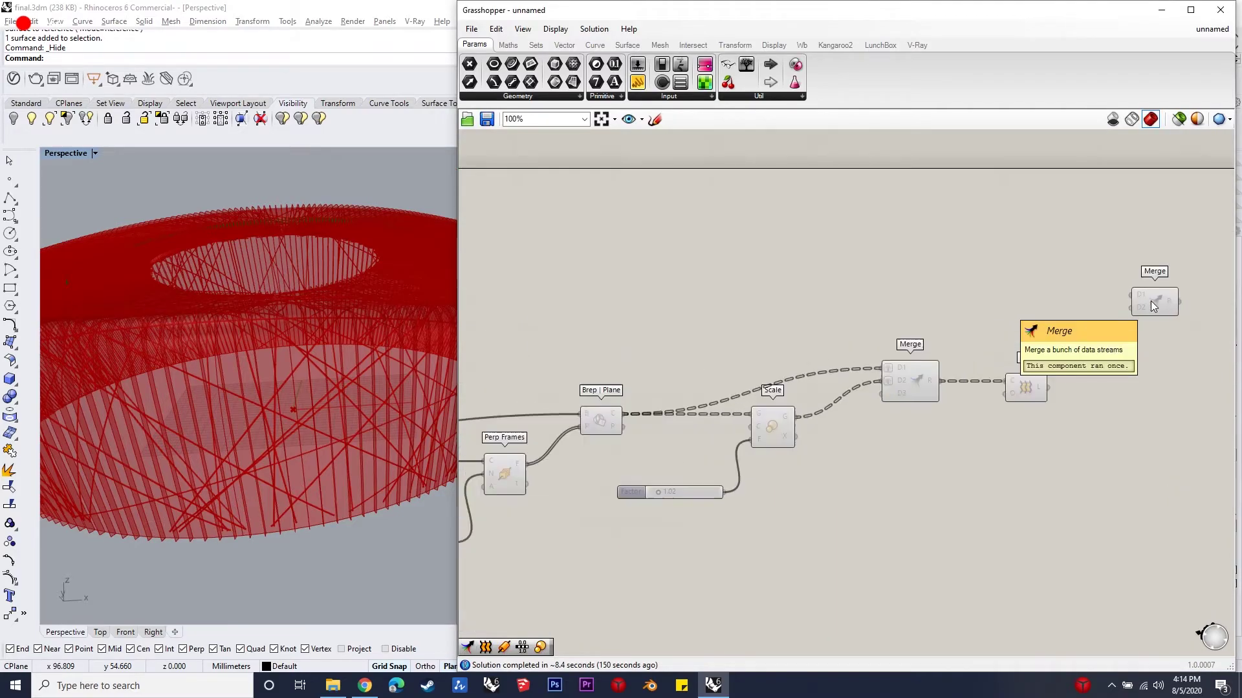
{"action": "mouse_move", "coordinate": [1050, 387]}
{"action": "left_mouse_down"}
{"action": "mouse_move", "coordinate": [1131, 304]}
{"action": "mouse_move", "coordinate": [1115, 301]}
{"action": "left_mouse_up"}
{"action": "scroll", "coordinate": [1110, 380], "scroll_direction": "down", "scroll_amount": 2}
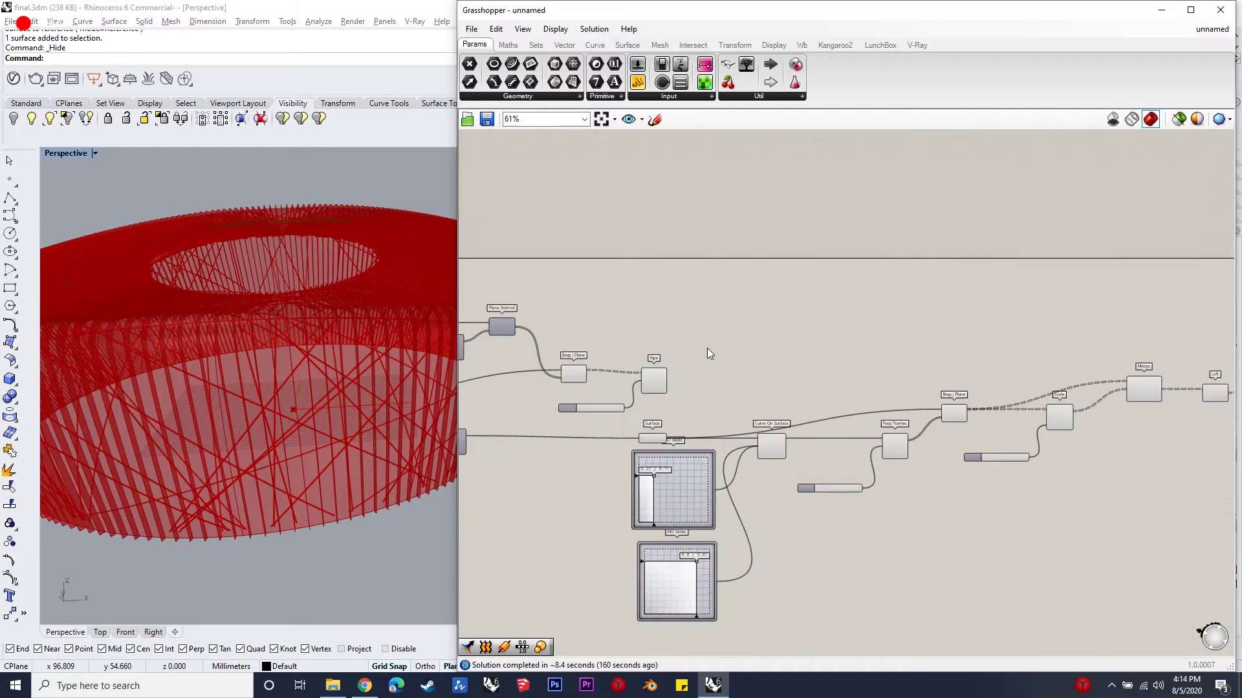
{"action": "left_click_drag", "start_coordinate": [719, 362], "coordinate": [723, 361]}
{"action": "scroll", "coordinate": [856, 347], "scroll_direction": "down", "scroll_amount": 3}
{"action": "scroll", "coordinate": [1120, 341], "scroll_direction": "up", "scroll_amount": 5}
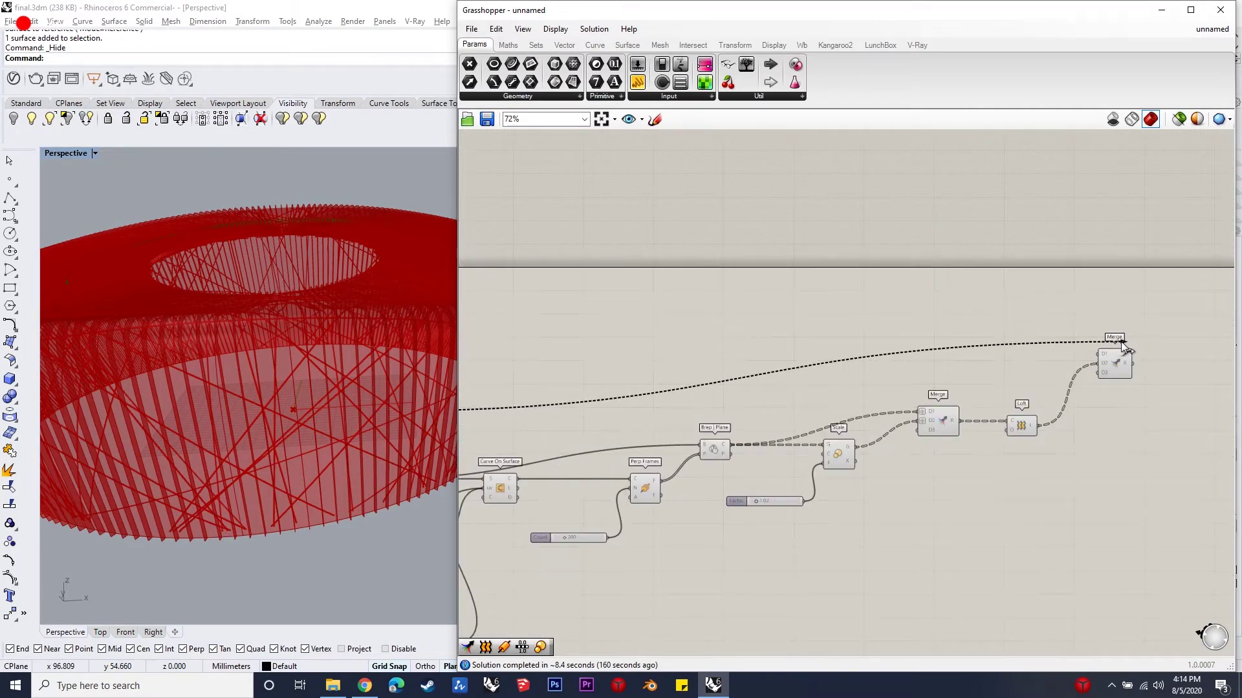
{"action": "scroll", "coordinate": [1115, 393], "scroll_direction": "down", "scroll_amount": 2}
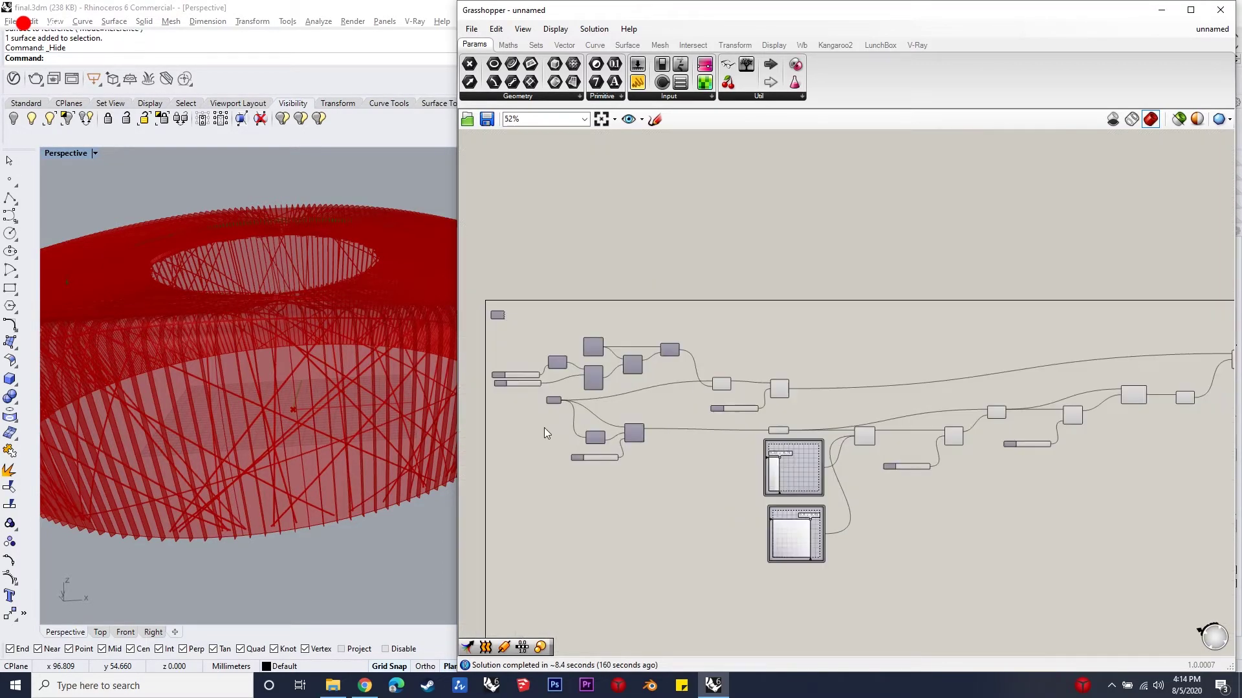
{"action": "scroll", "coordinate": [545, 428], "scroll_direction": "up", "scroll_amount": 2}
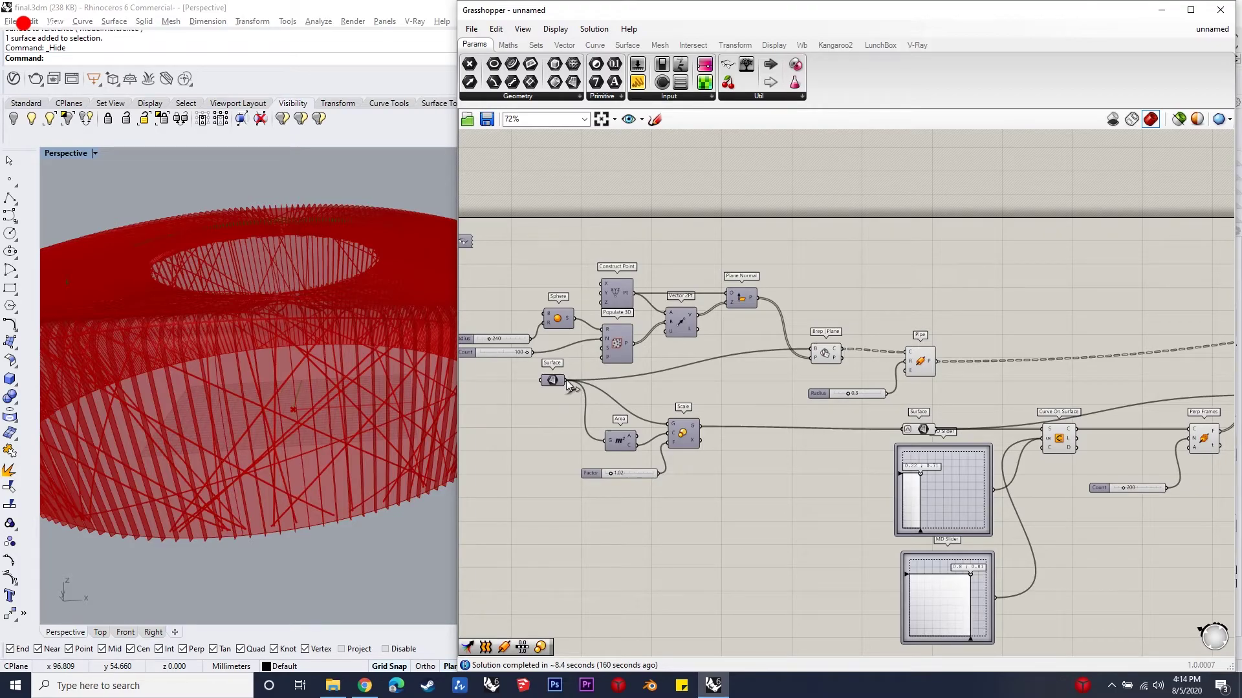
{"action": "scroll", "coordinate": [627, 339], "scroll_direction": "down", "scroll_amount": 3}
{"action": "scroll", "coordinate": [1193, 355], "scroll_direction": "up", "scroll_amount": 5}
{"action": "left_click_drag", "start_coordinate": [1192, 355], "coordinate": [1181, 388], "text": "ctrl+shift"}
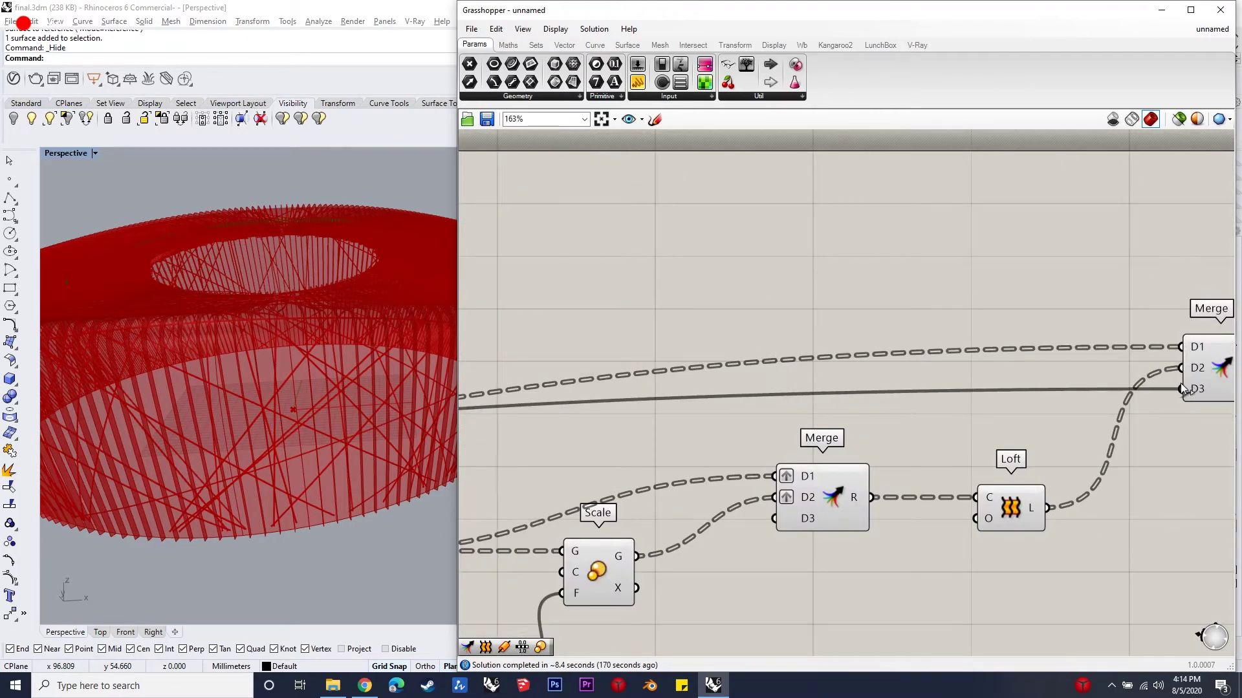
- Bake the merged geometry into Rhino, accepting the default bake attributes
{"action": "scroll", "coordinate": [1138, 383], "scroll_direction": "down", "scroll_amount": 3}
{"action": "scroll", "coordinate": [1058, 382], "scroll_direction": "up", "scroll_amount": 4}
{"action": "scroll", "coordinate": [1009, 362], "scroll_direction": "up", "scroll_amount": 1}
{"action": "right_click", "coordinate": [984, 353]}
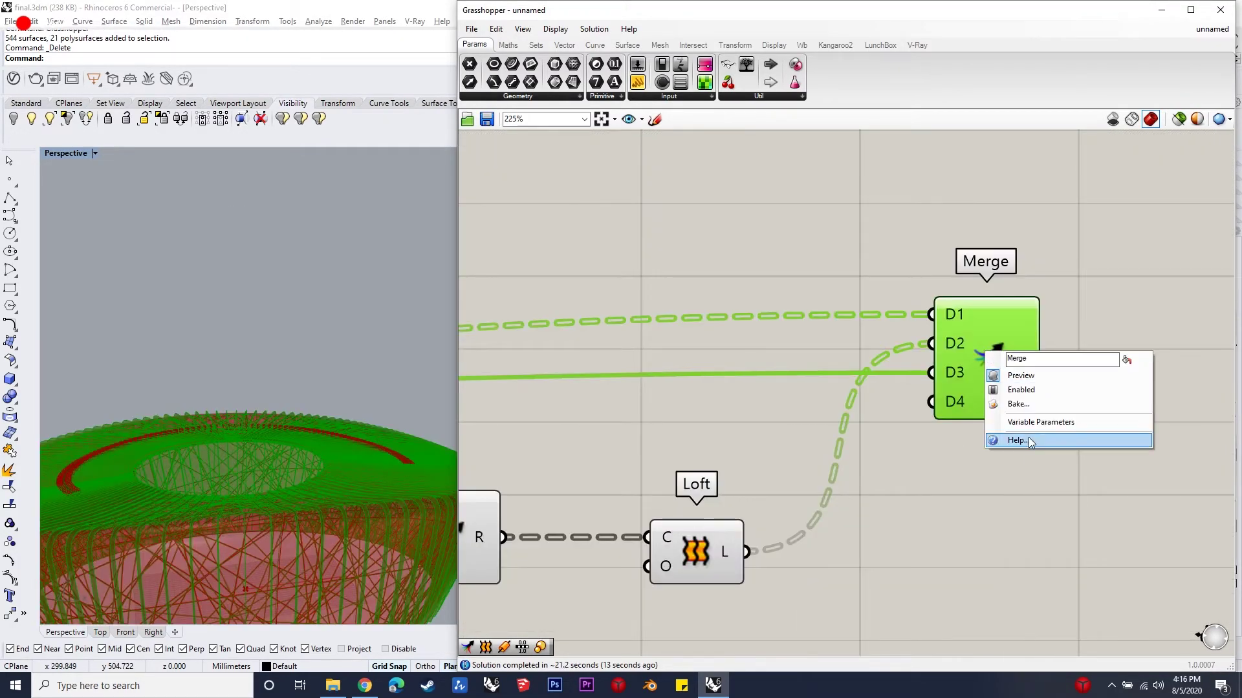
{"action": "left_click", "coordinate": [1018, 404]}
{"action": "left_click", "coordinate": [1029, 519]}
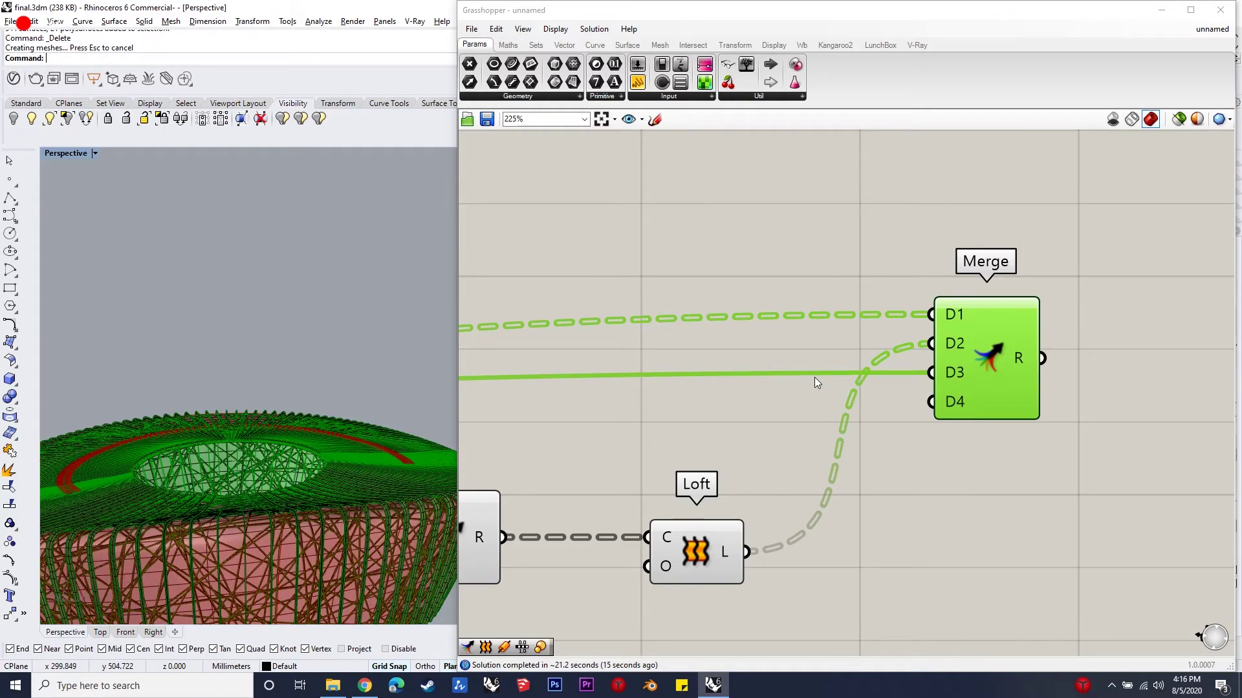
- Close Grasshopper and orbit the Perspective view around the baked stadium
{"action": "left_click", "coordinate": [1220, 10]}
{"action": "right_click_drag", "start_coordinate": [660, 418], "coordinate": [296, 506]}
{"action": "scroll", "coordinate": [692, 432], "scroll_direction": "down", "scroll_amount": 5}
{"action": "scroll", "coordinate": [692, 432], "scroll_direction": "up", "scroll_amount": 2}
{"action": "scroll", "coordinate": [546, 446], "scroll_direction": "up", "scroll_amount": 5}
{"action": "scroll", "coordinate": [547, 446], "scroll_direction": "up", "scroll_amount": 2}
{"action": "mouse_move", "coordinate": [549, 446]}
{"action": "right_mouse_down"}
{"action": "mouse_move", "coordinate": [319, 449]}
{"action": "mouse_move", "coordinate": [191, 265]}
{"action": "right_mouse_up"}
{"action": "scroll", "coordinate": [728, 441], "scroll_direction": "down", "scroll_amount": 4}
{"action": "scroll", "coordinate": [727, 441], "scroll_direction": "up", "scroll_amount": 1}
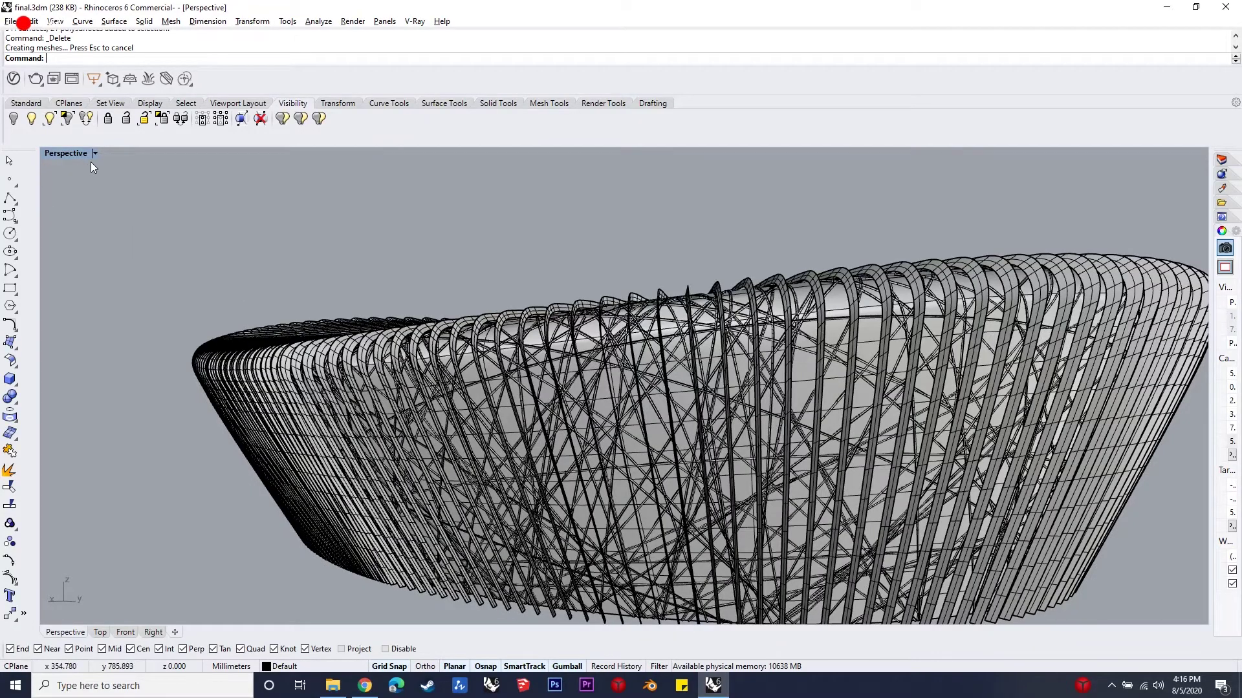
- Switch the viewport to Rendered display mode and orbit to a head-on view
{"action": "left_click", "coordinate": [92, 155]}
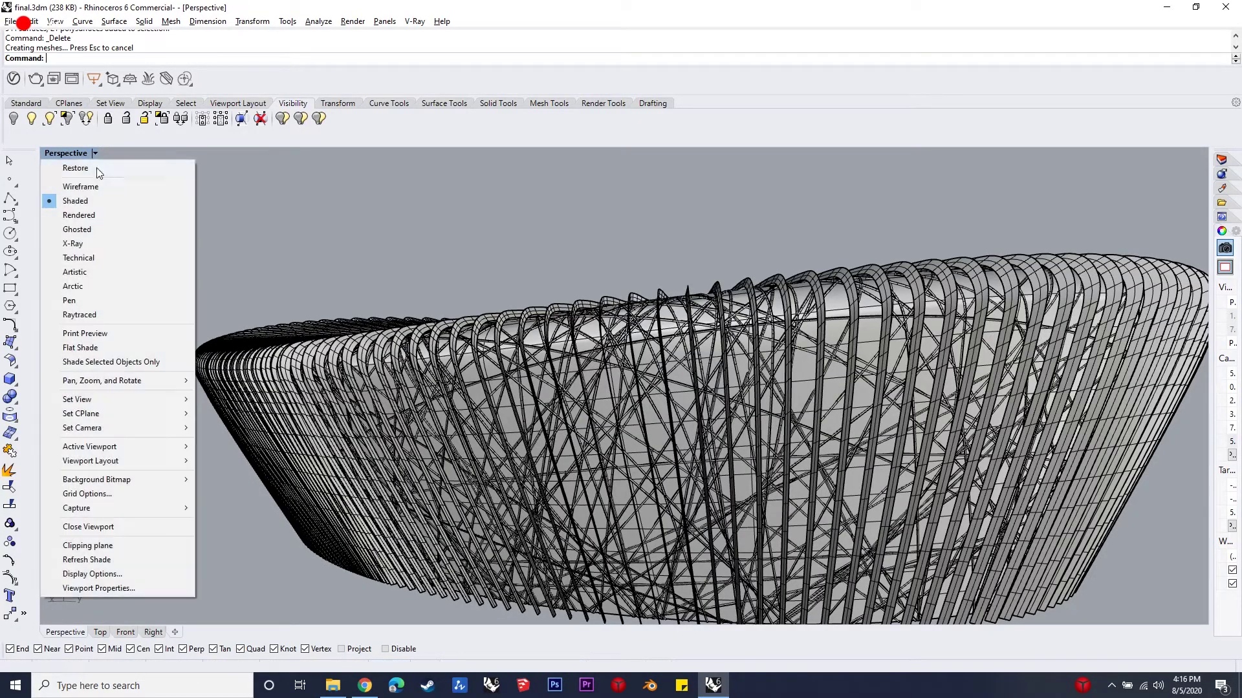
{"action": "left_click", "coordinate": [97, 215]}
{"action": "mouse_move", "coordinate": [688, 445]}
{"action": "right_mouse_down"}
{"action": "mouse_move", "coordinate": [699, 435]}
{"action": "mouse_move", "coordinate": [551, 435]}
{"action": "mouse_move", "coordinate": [739, 445]}
{"action": "mouse_move", "coordinate": [498, 375]}
{"action": "right_mouse_up"}
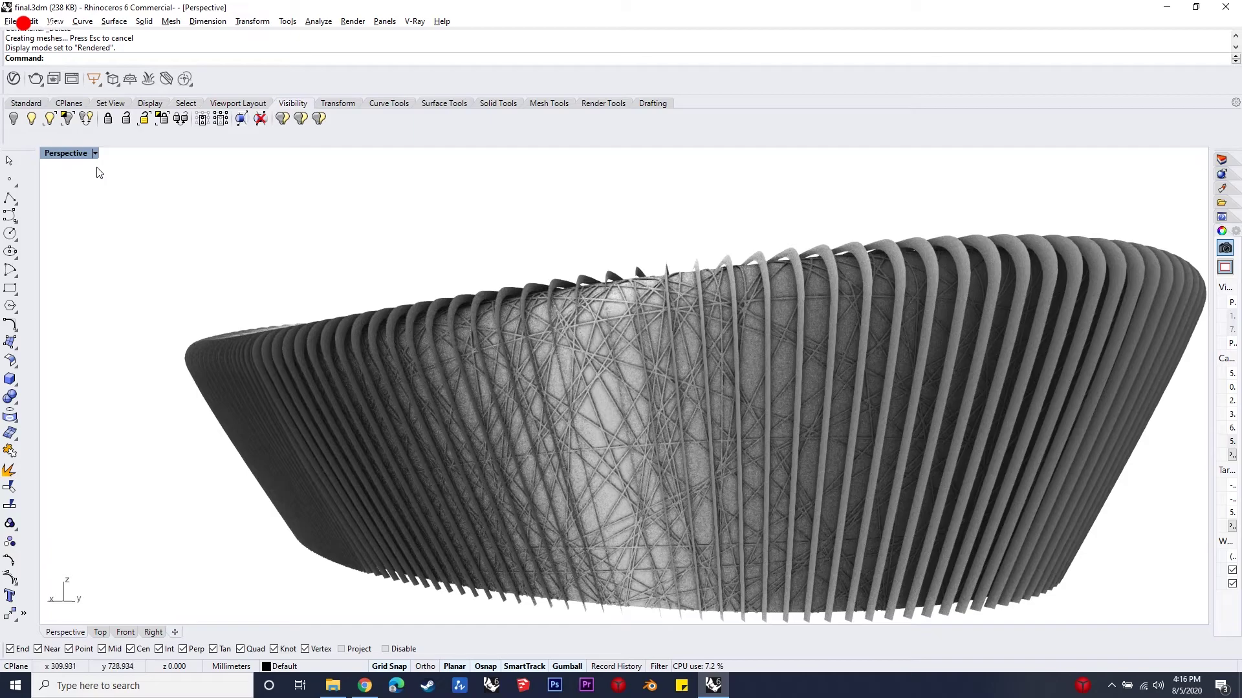